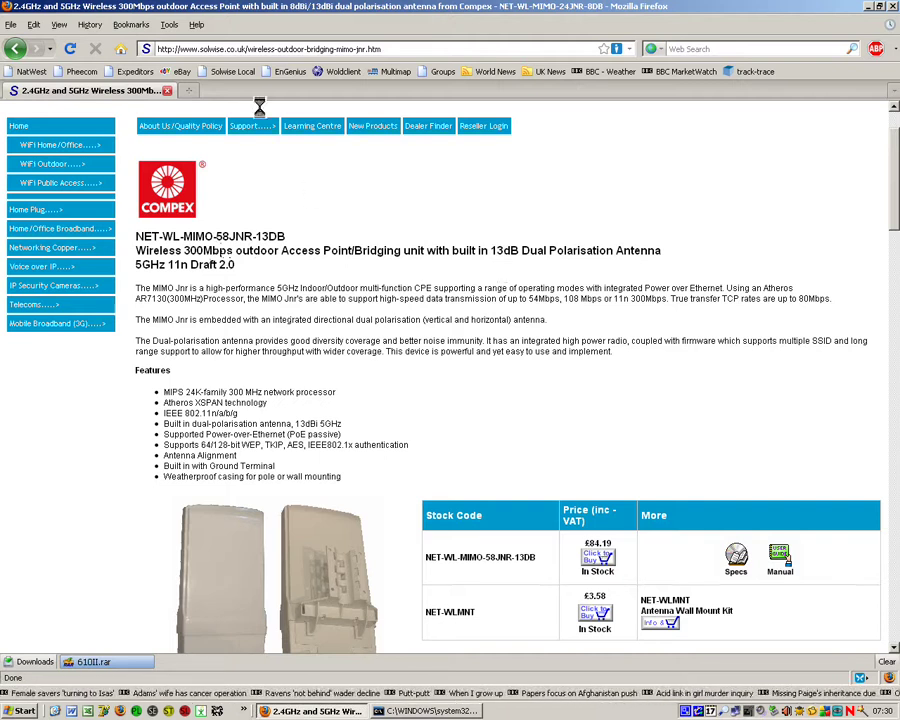
Step: Load the unit's admin pages at 192.168.168.1 and log in to the status page
click(413, 47)
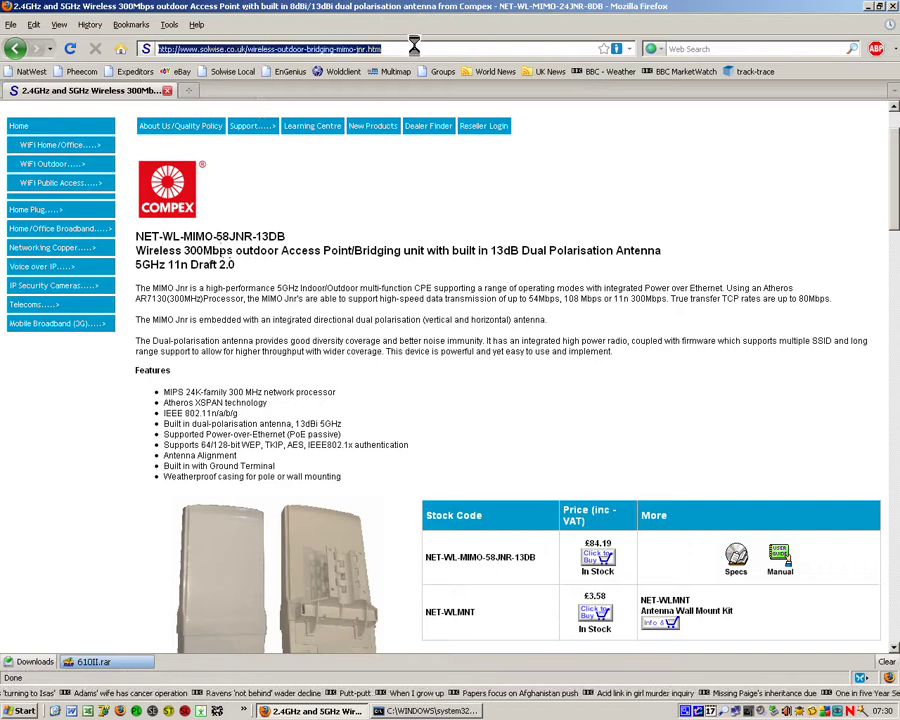
text(192)
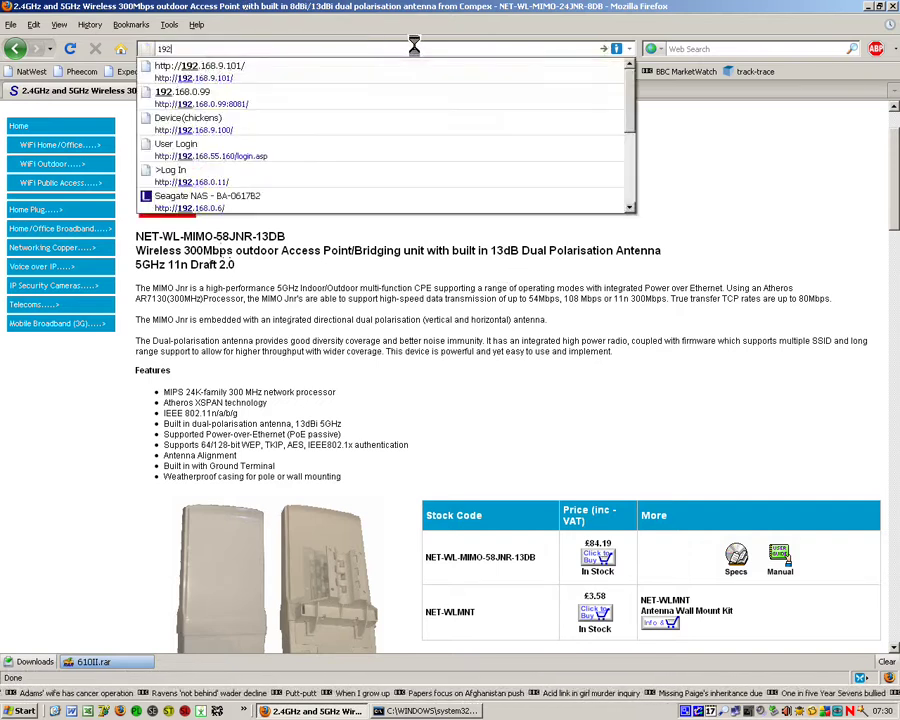
text(.168.168.1.1)
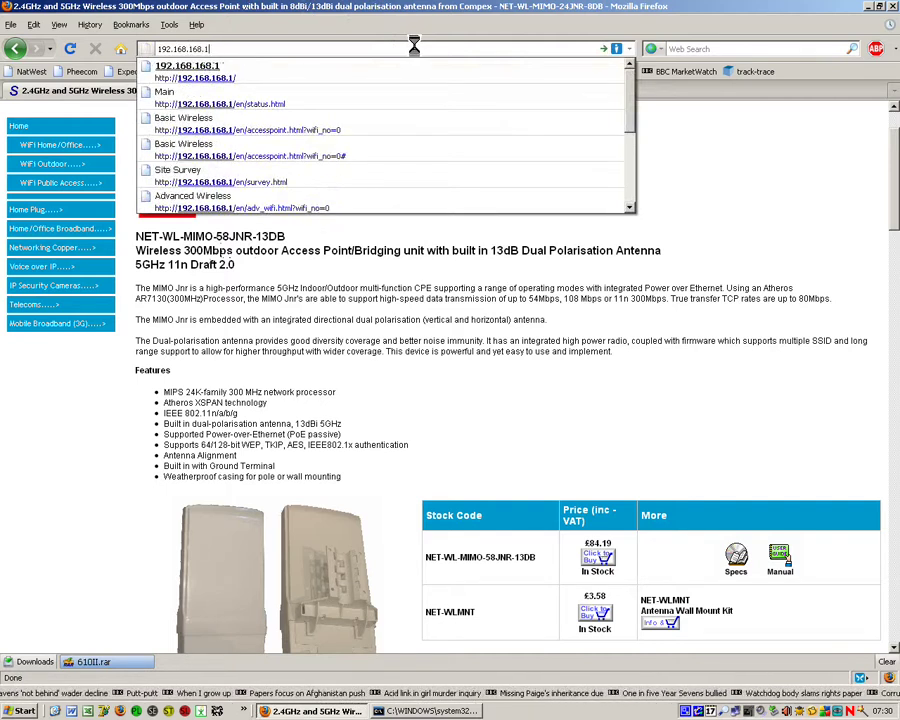
key(Return)
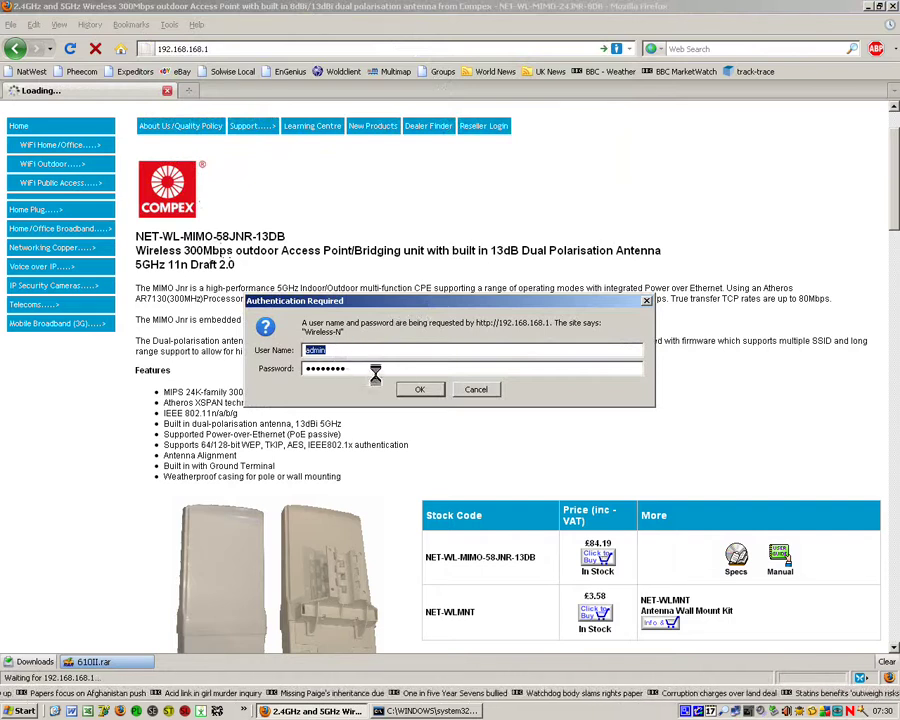
click(418, 388)
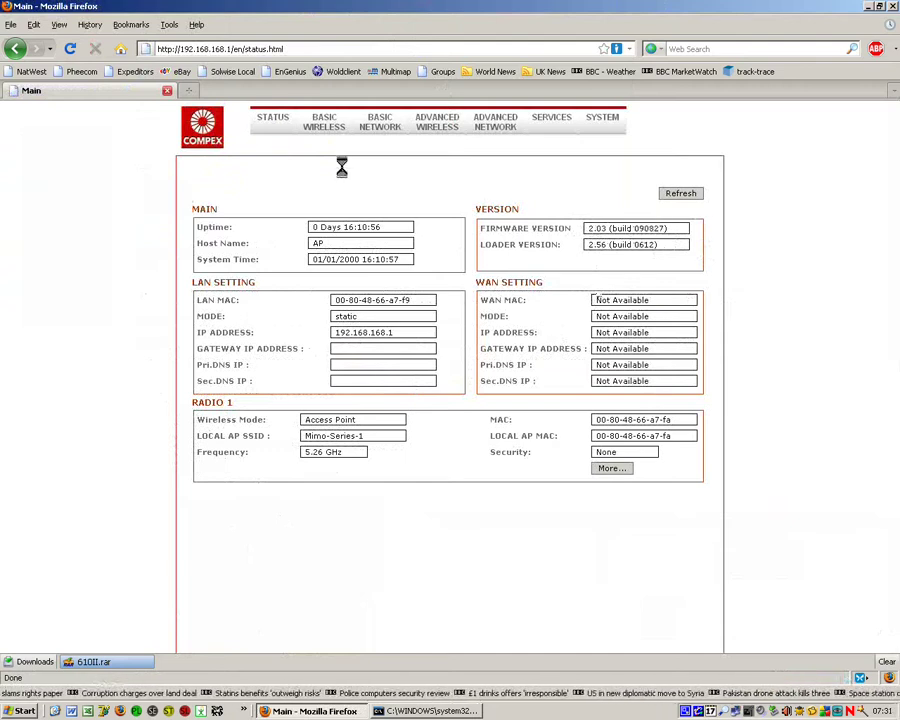
Step: Show the Radio 1 page from the BASIC WIRELESS menu
mouse_move(326, 118)
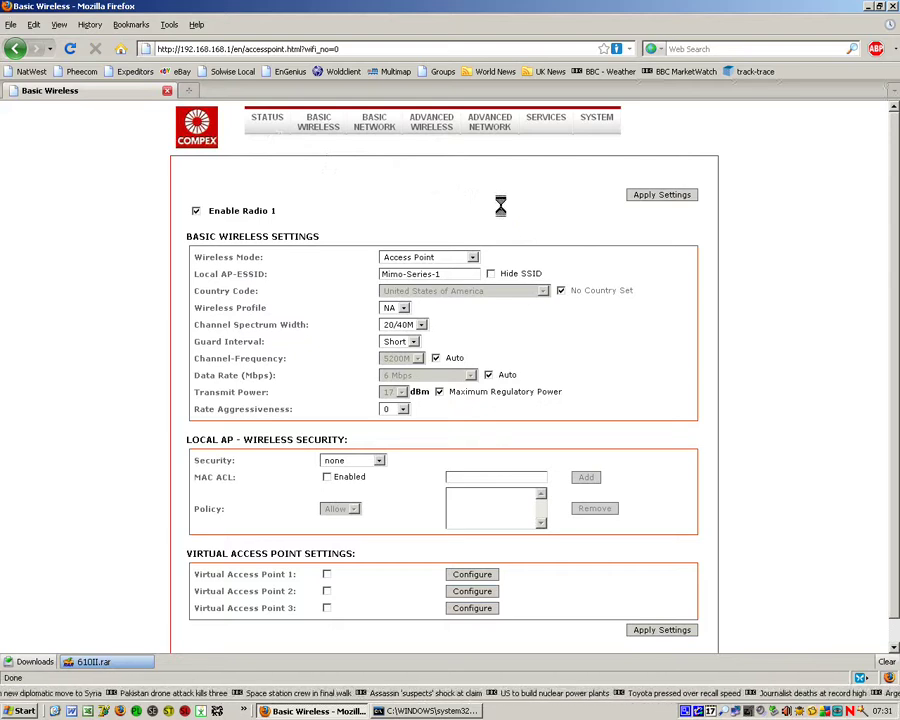
Step: Set Radio 1 to Access Point WDS with country code United Kingdom, then apply and save
click(471, 256)
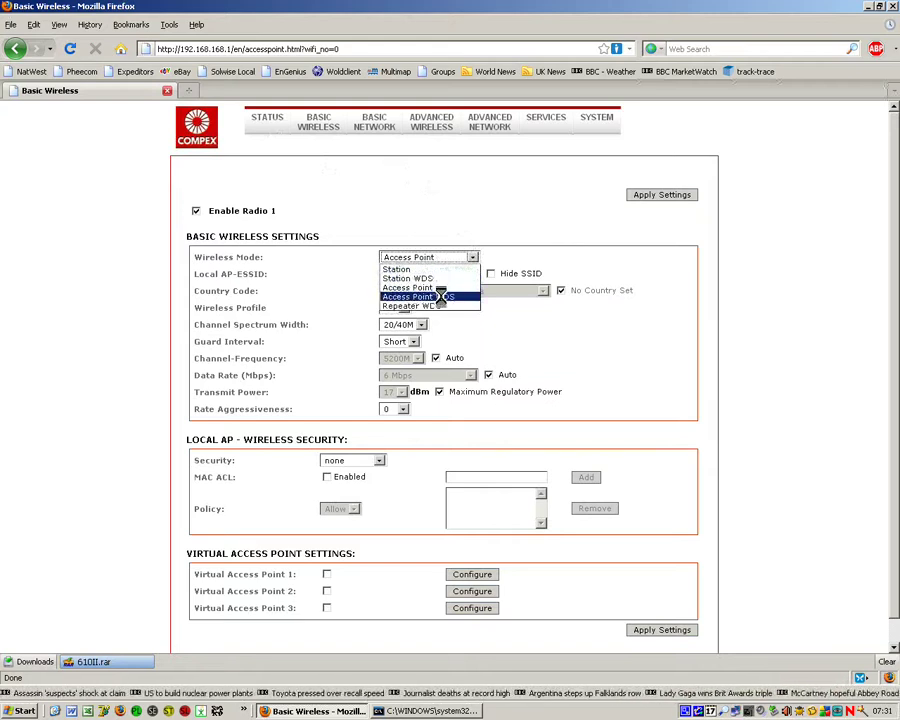
click(440, 297)
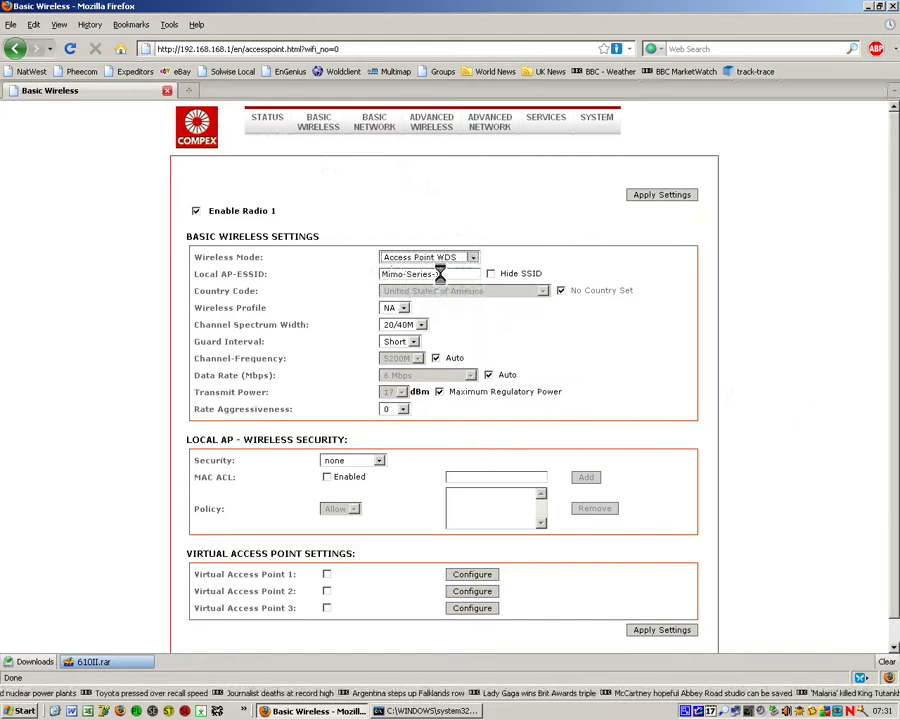
click(560, 290)
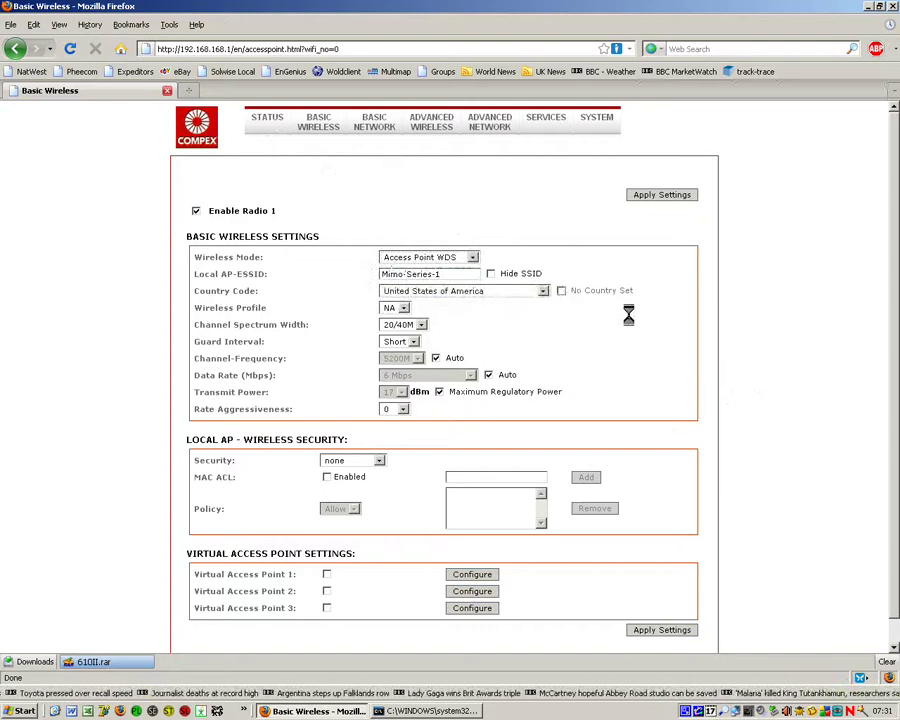
click(541, 289)
click(514, 466)
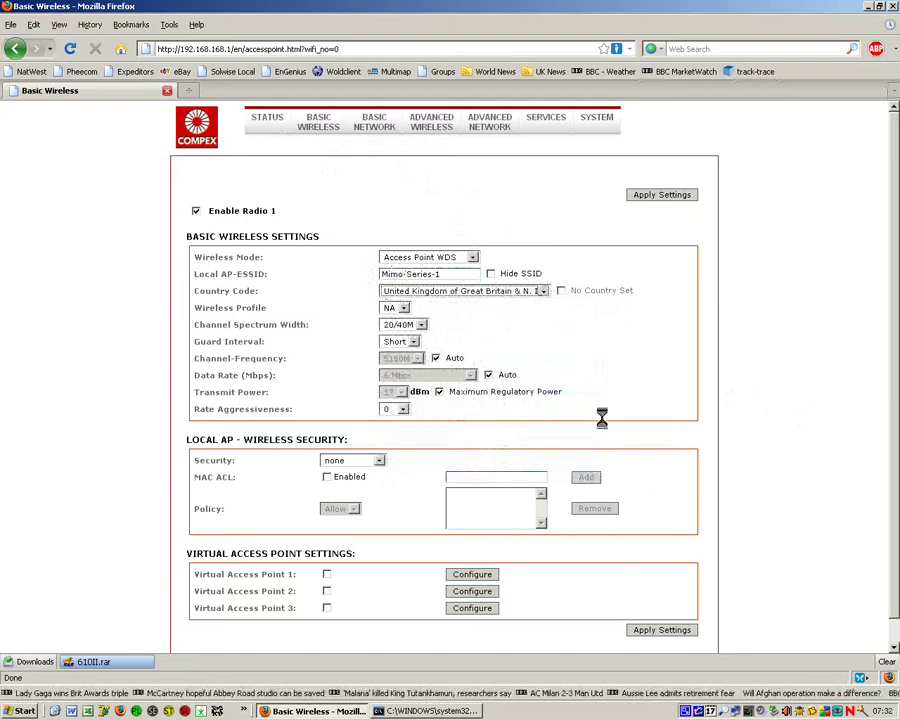
click(649, 193)
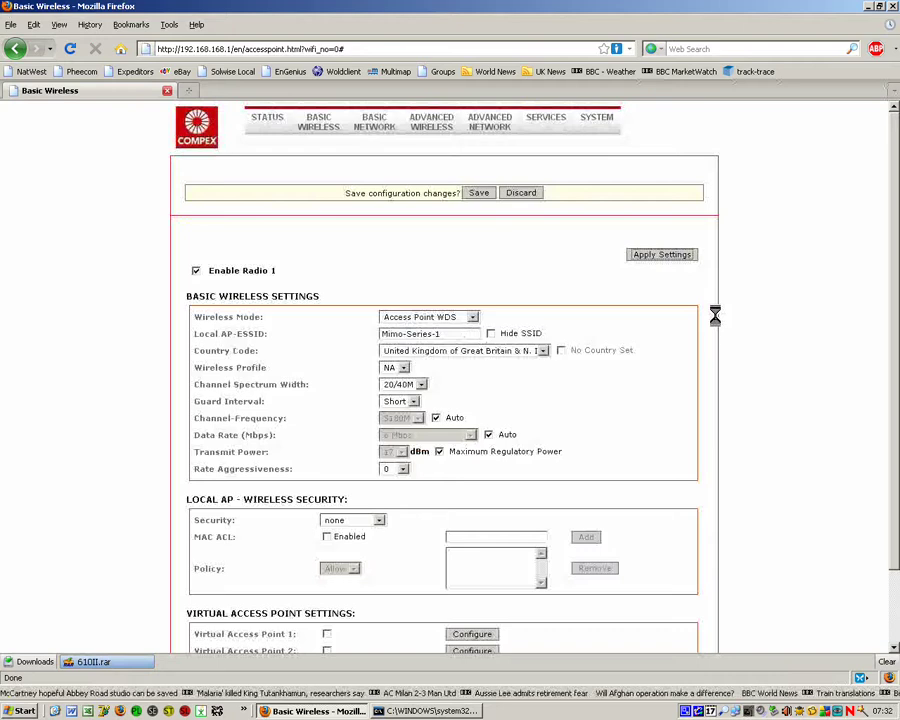
click(478, 193)
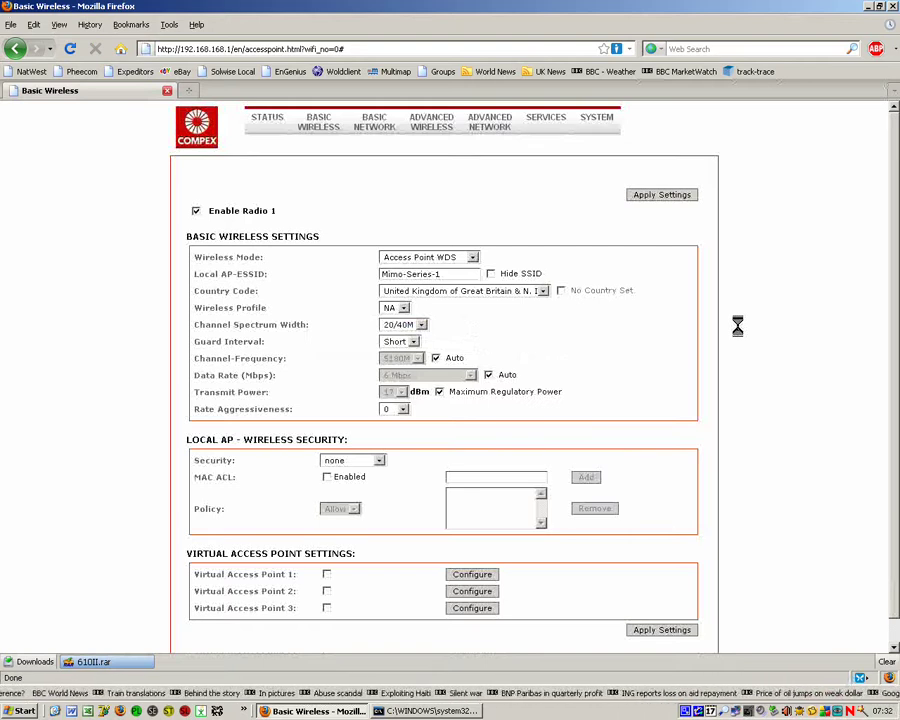
mouse_move(440, 114)
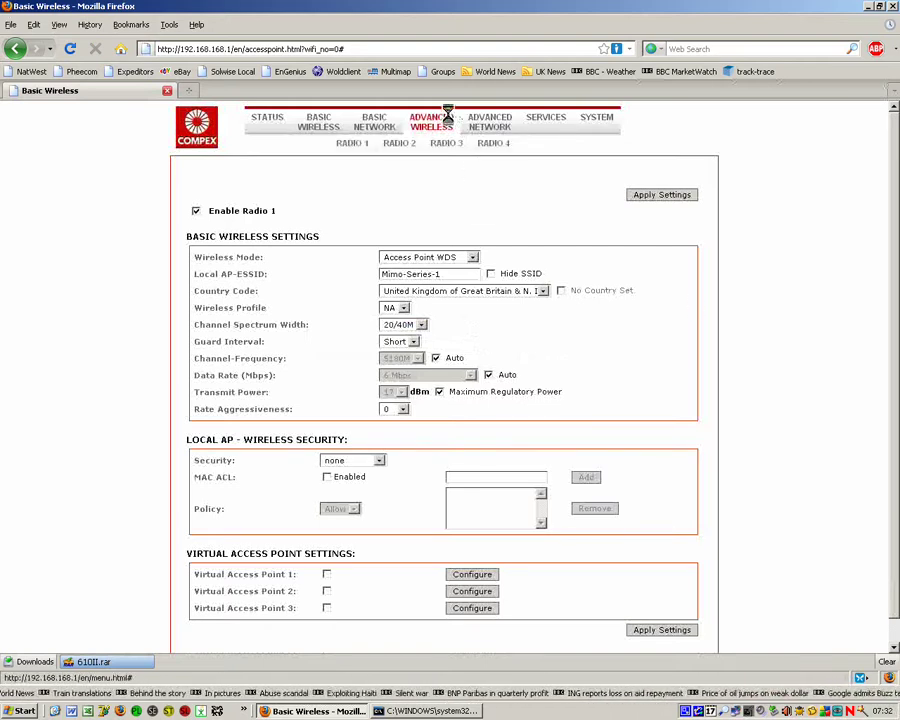
Step: Set Radio 1's Distance to 100 with recalculated timeouts, then apply and save
click(351, 142)
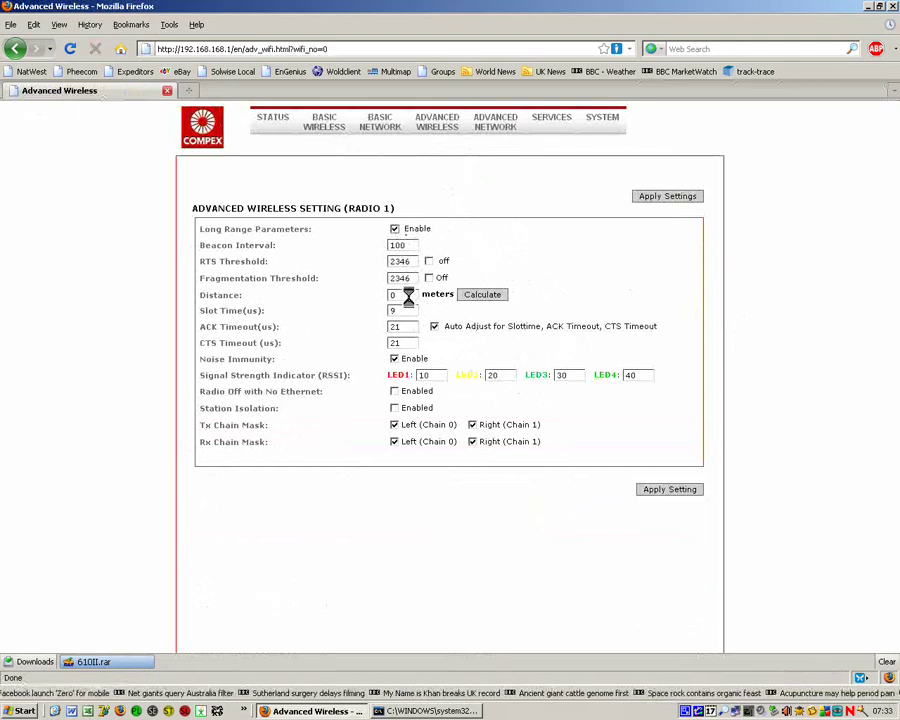
double_click(408, 292)
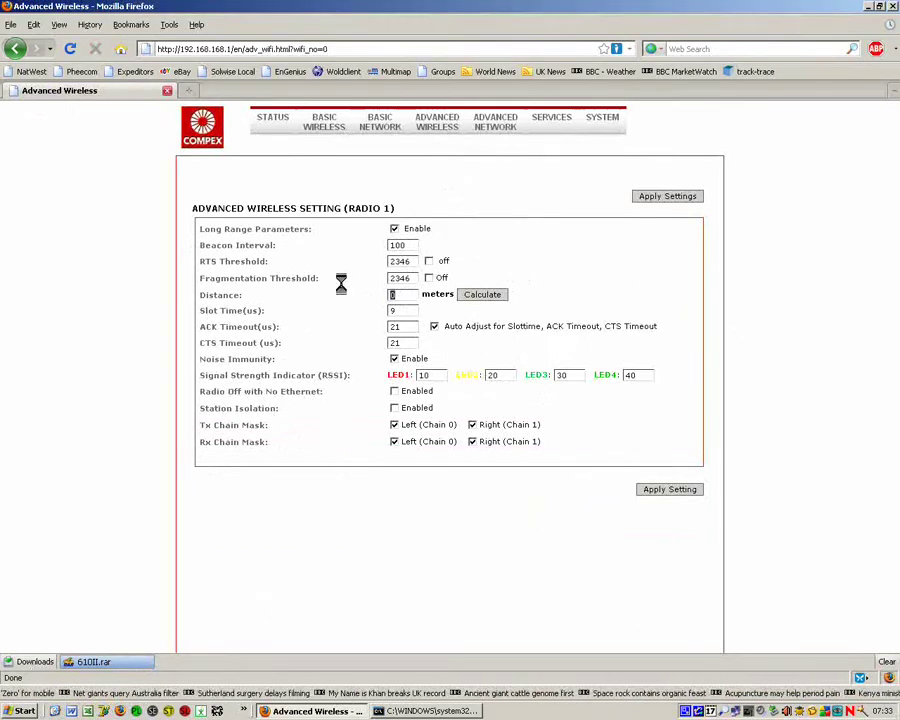
text(100)
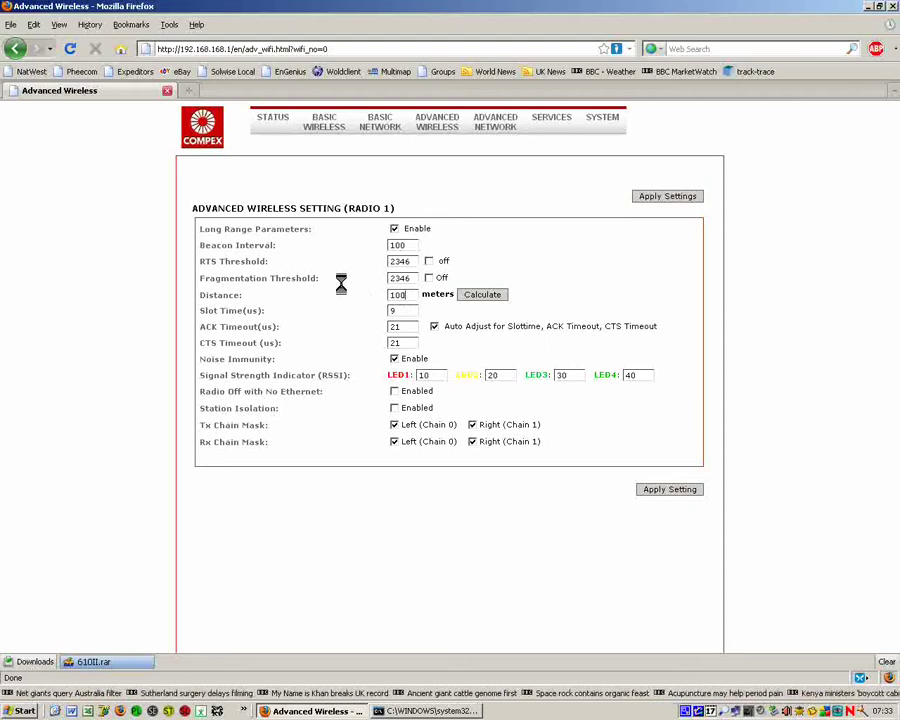
click(478, 292)
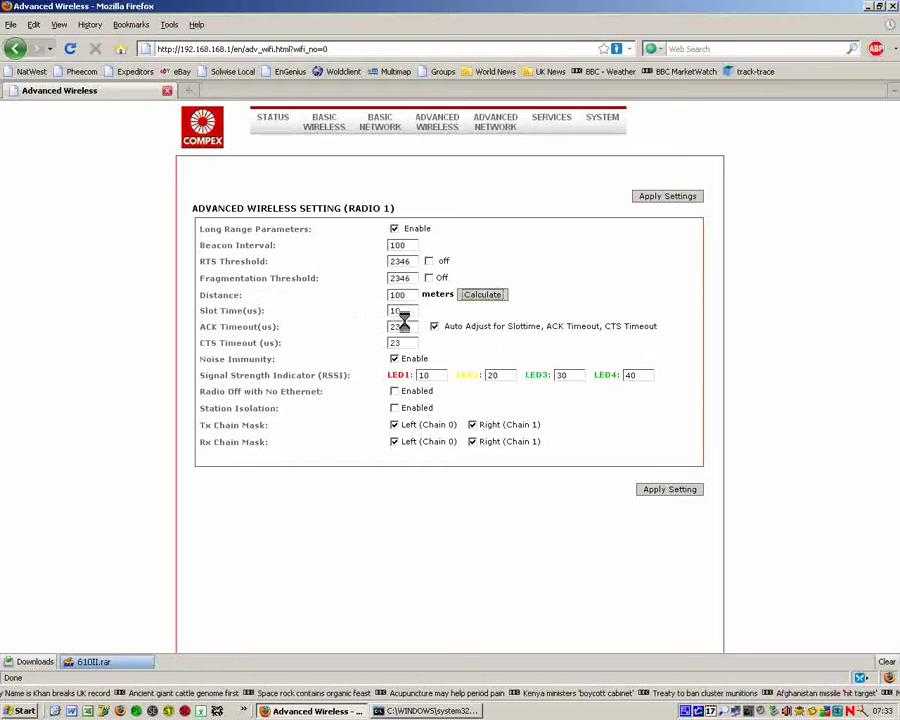
click(682, 488)
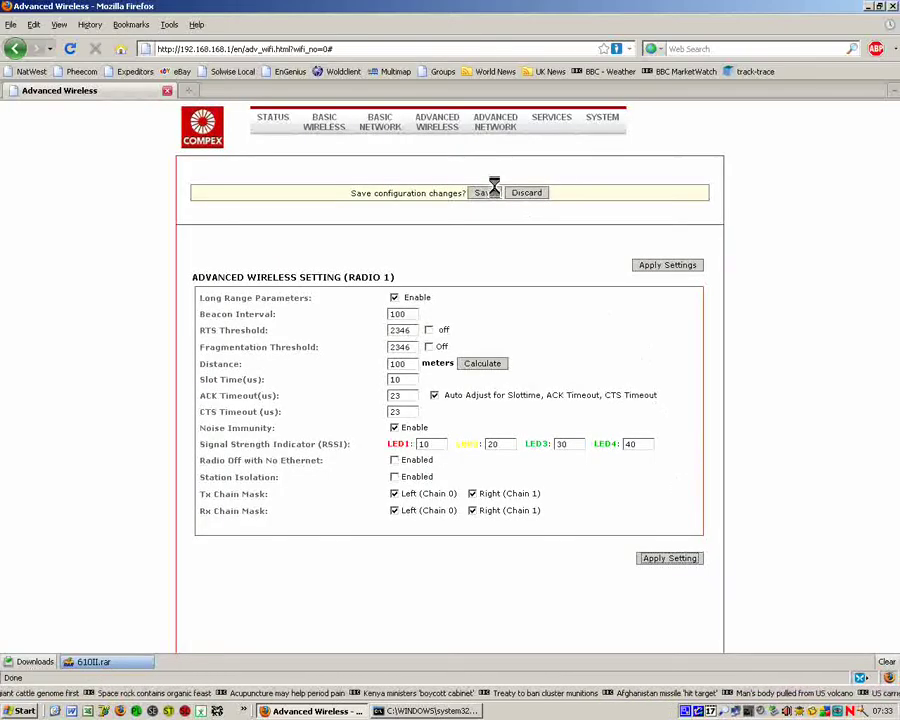
click(487, 192)
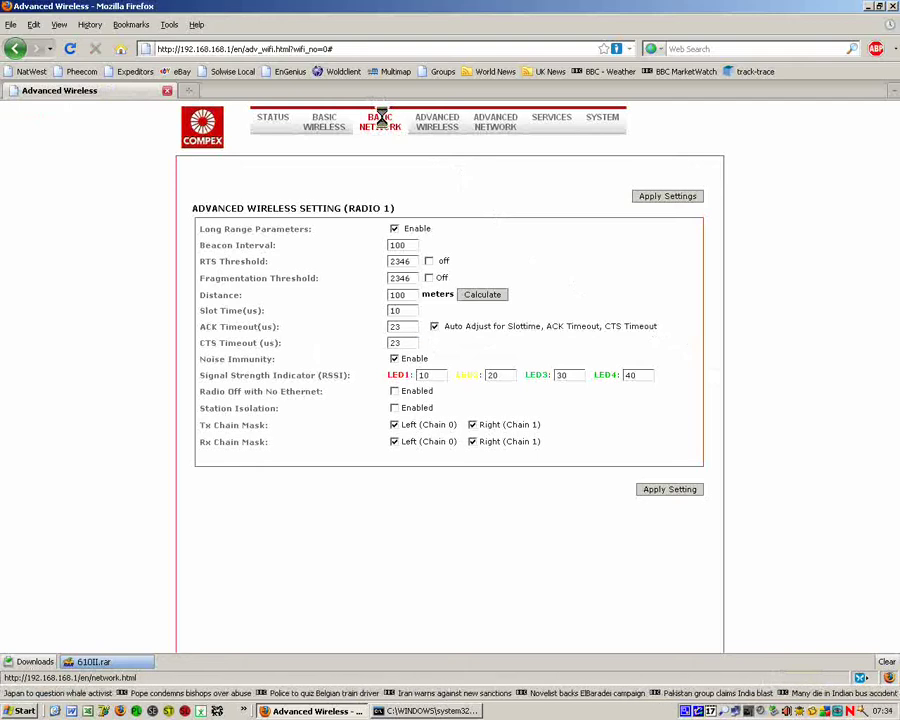
Step: Change the IP address to 192.168.168.2 and turn off DHCP, then apply and save
click(380, 118)
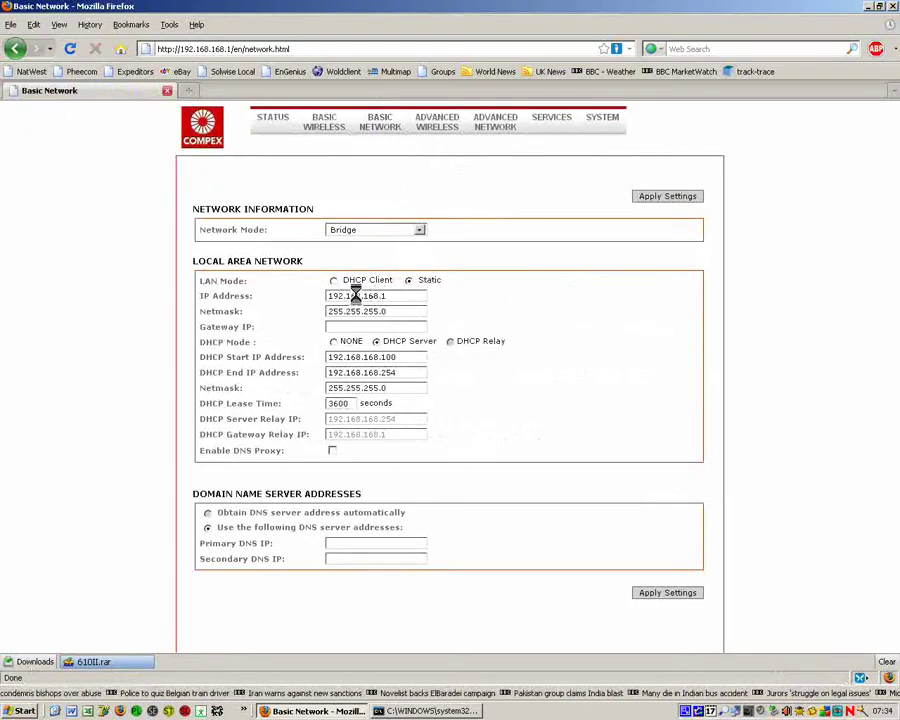
click(397, 295)
key(BackSpace)
text(2)
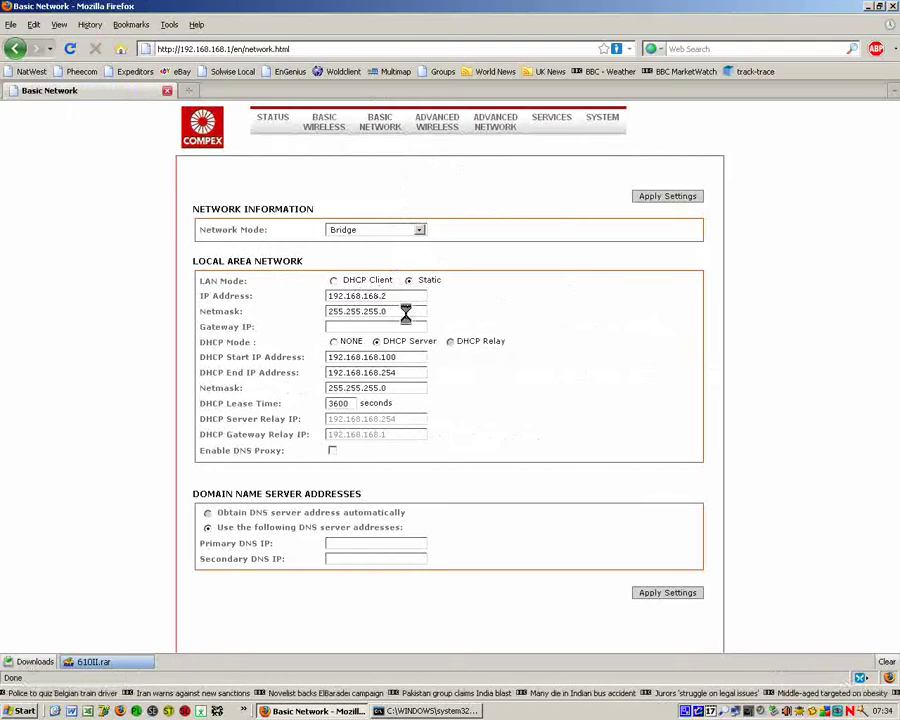
click(334, 341)
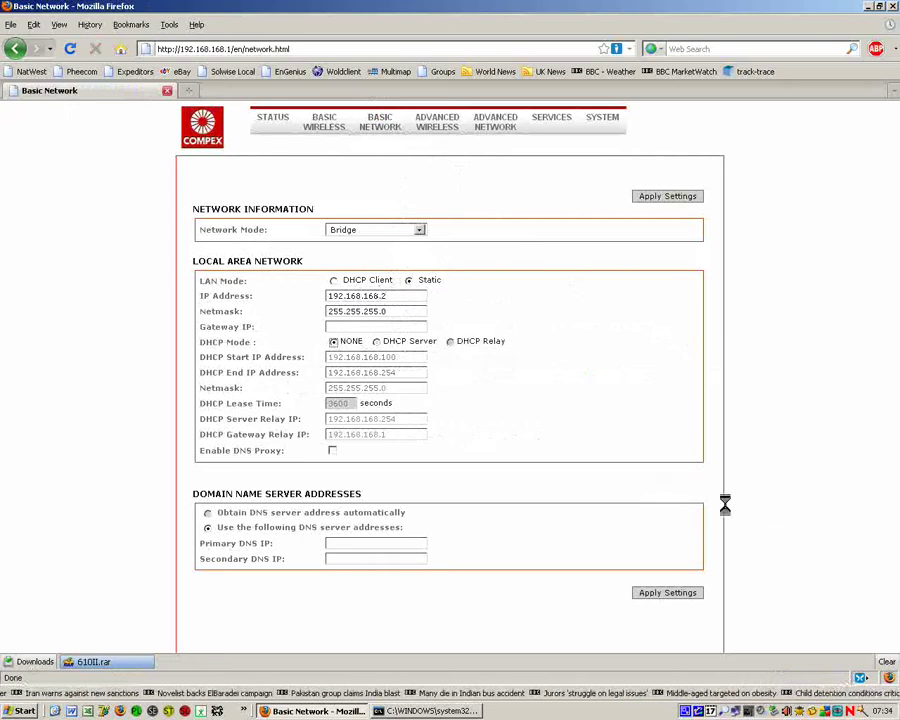
click(669, 590)
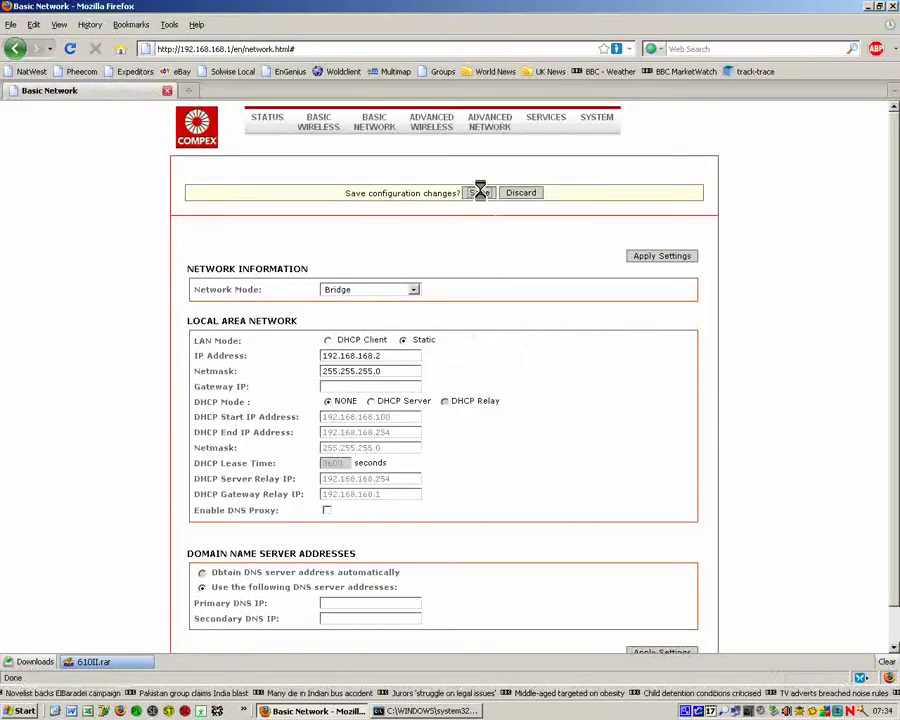
click(476, 192)
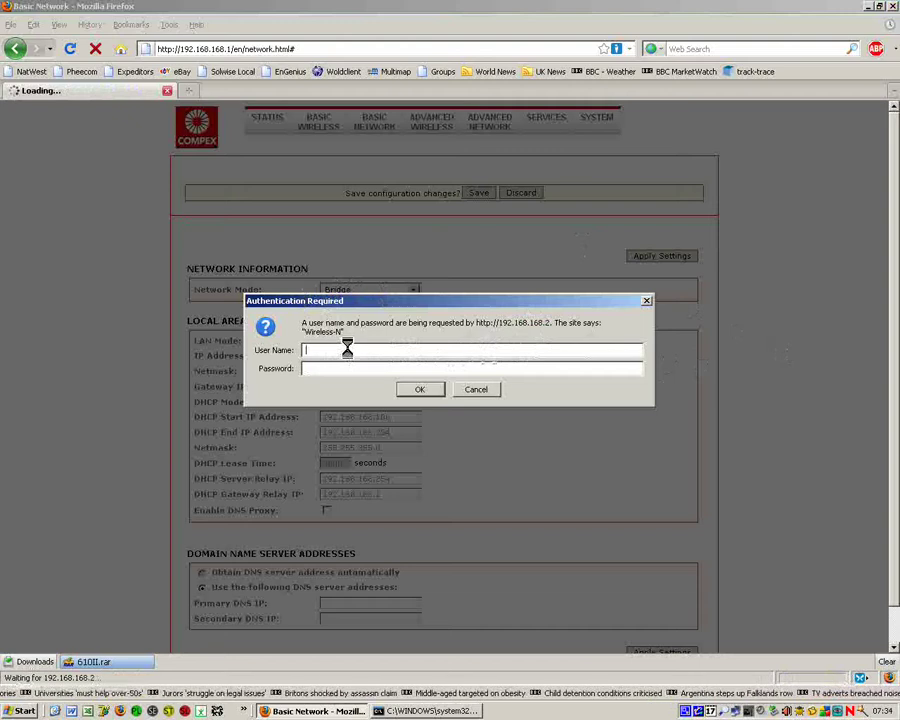
Step: Log back in with the admin account and decline saving the password
text(admin)
key(Tab)
text(********)
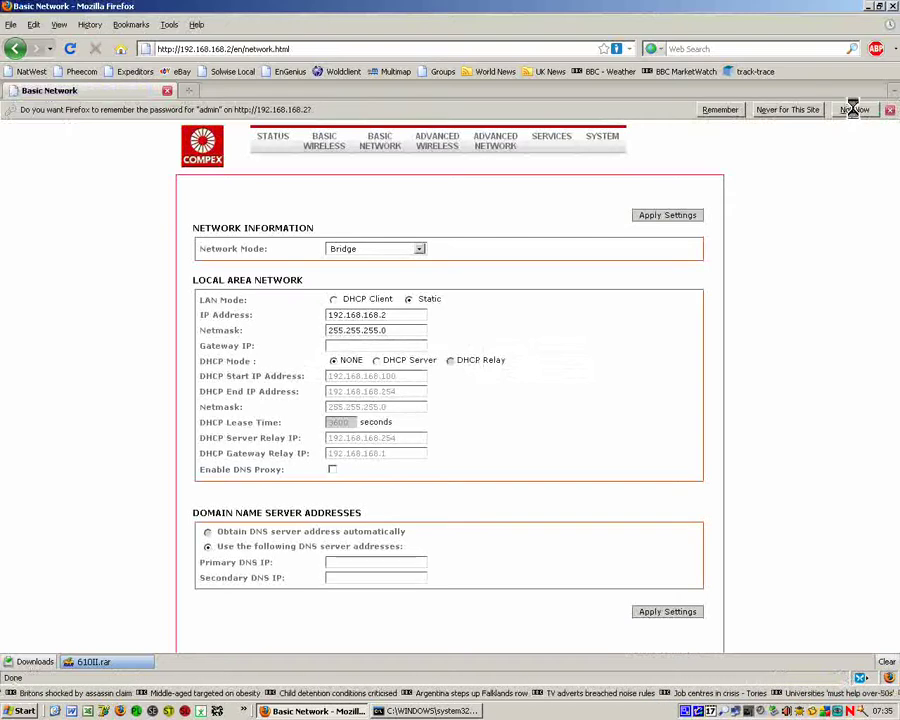
click(853, 110)
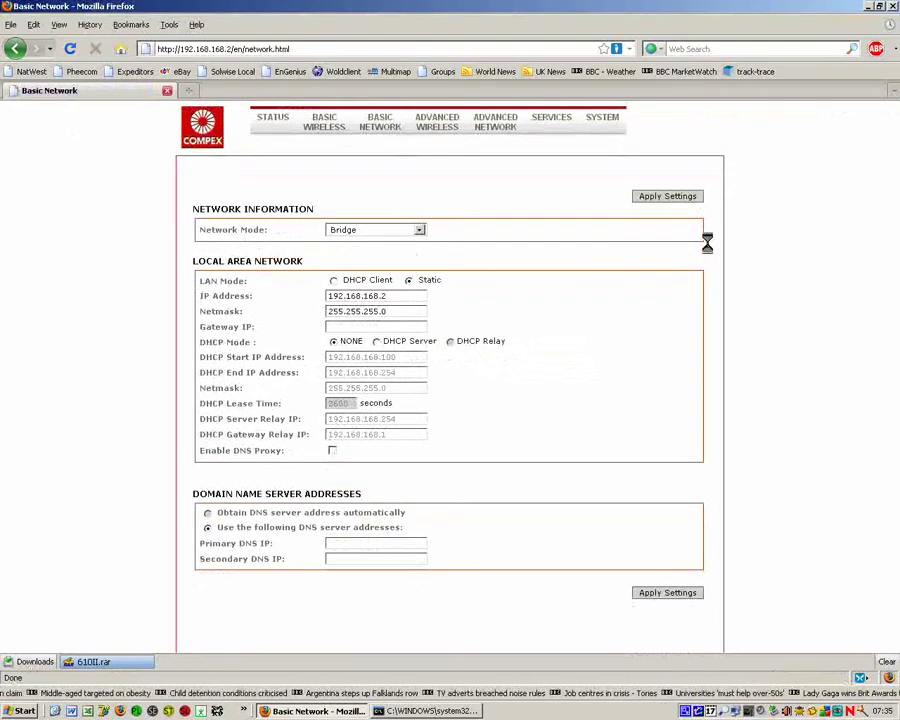
Step: View the STATUS page confirming Access Point WDS at 192.168.168.2
click(273, 116)
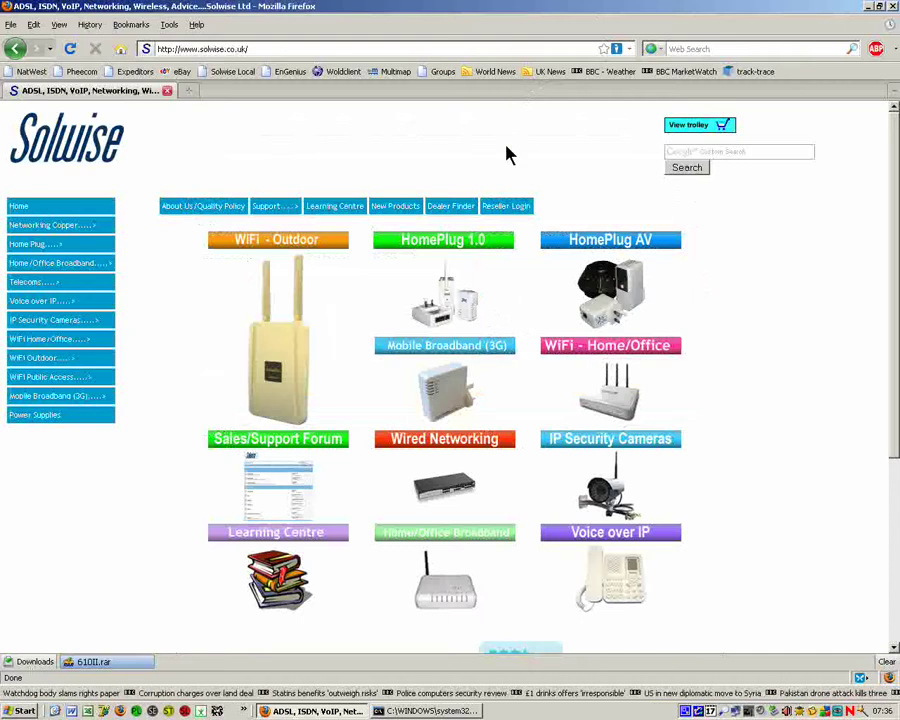
Step: Load the other unit's admin pages at 192.168.168.1
click(287, 48)
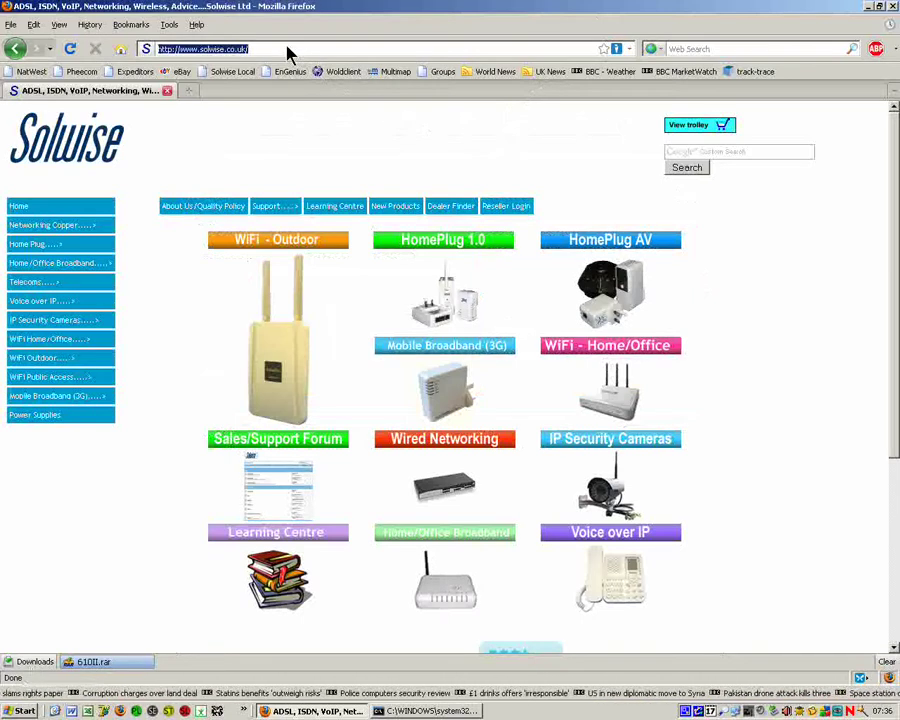
text(192)
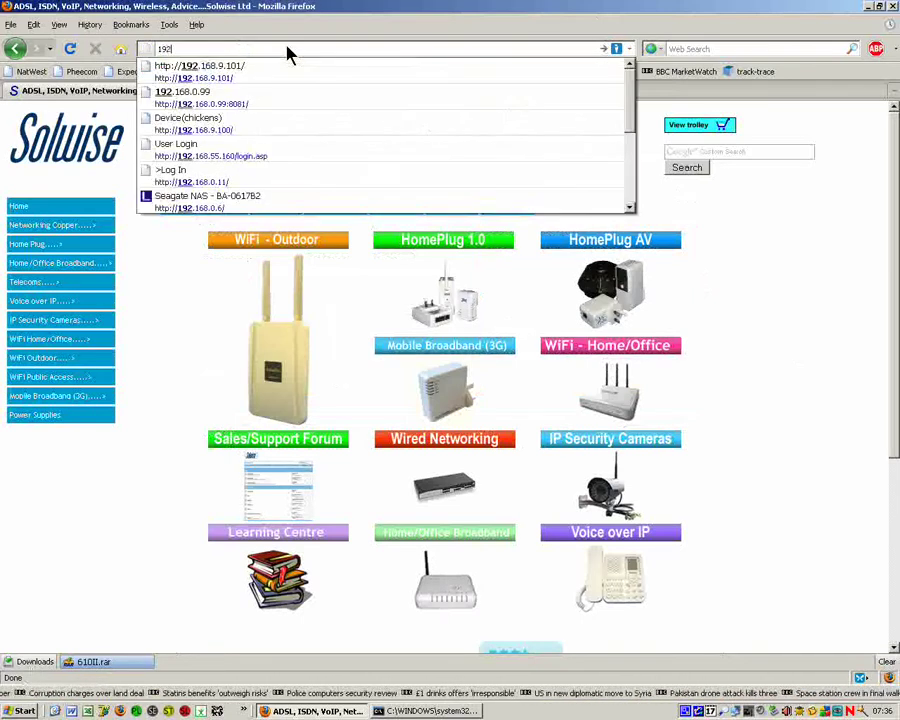
text(.168.1)
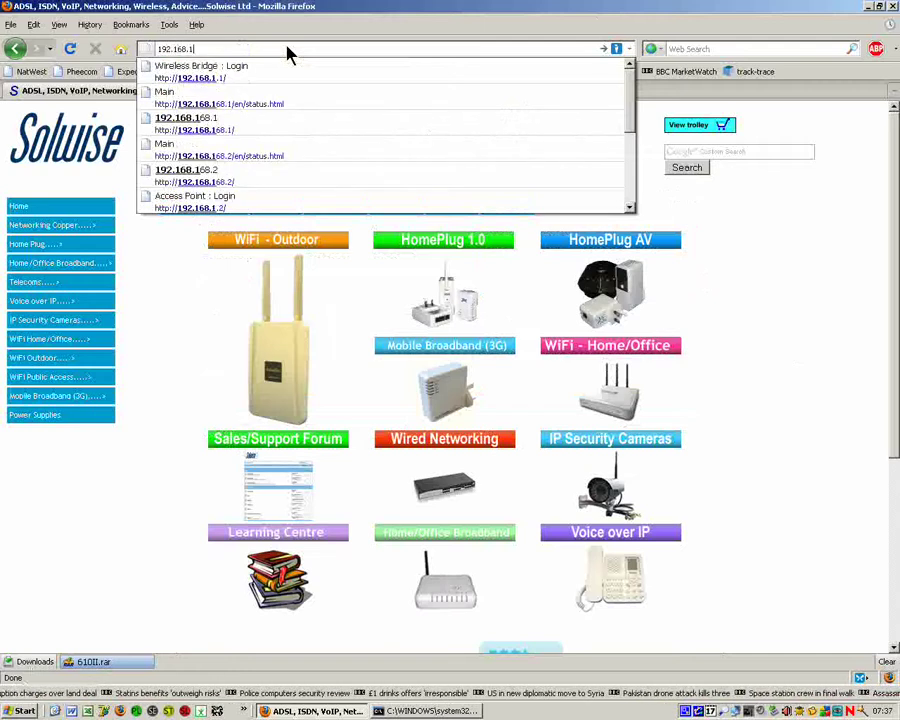
text(68.1)
key(Return)
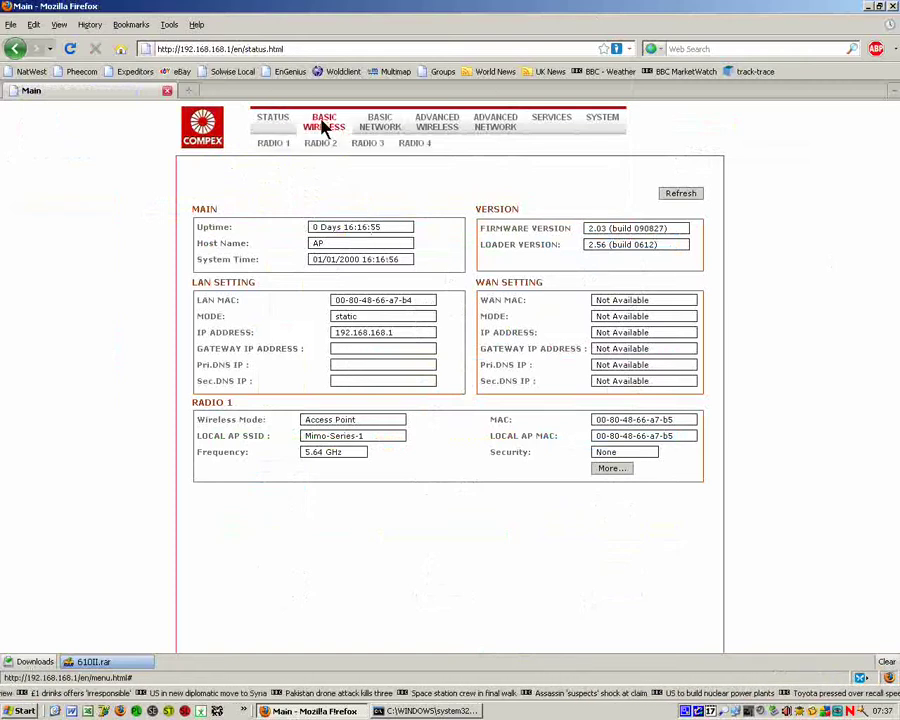
mouse_move(318, 125)
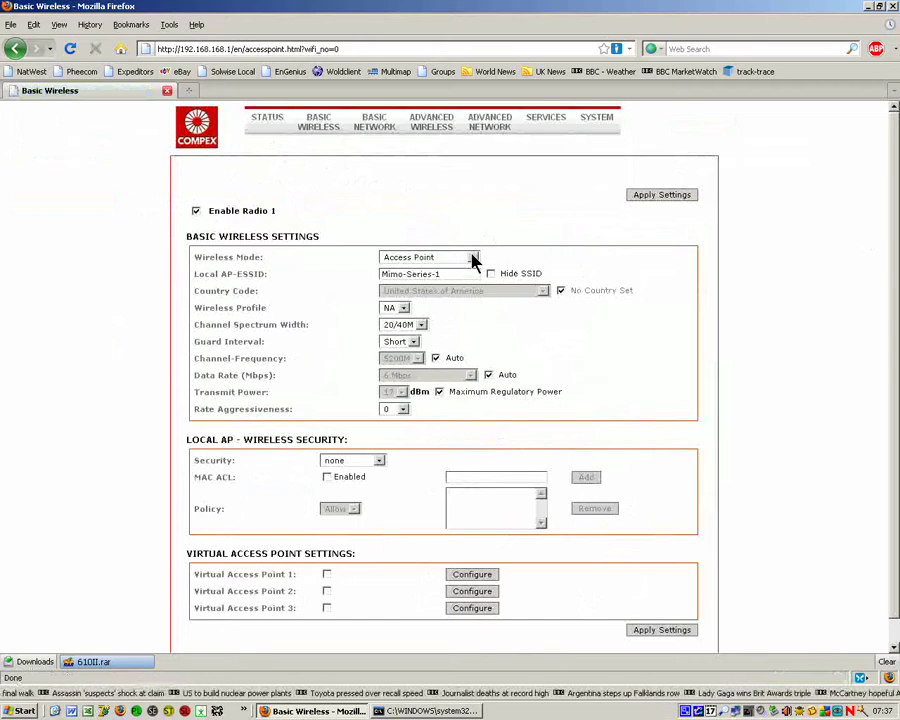
Step: Switch Radio 1 to Station WDS with country United Kingdom, then apply and save
click(474, 258)
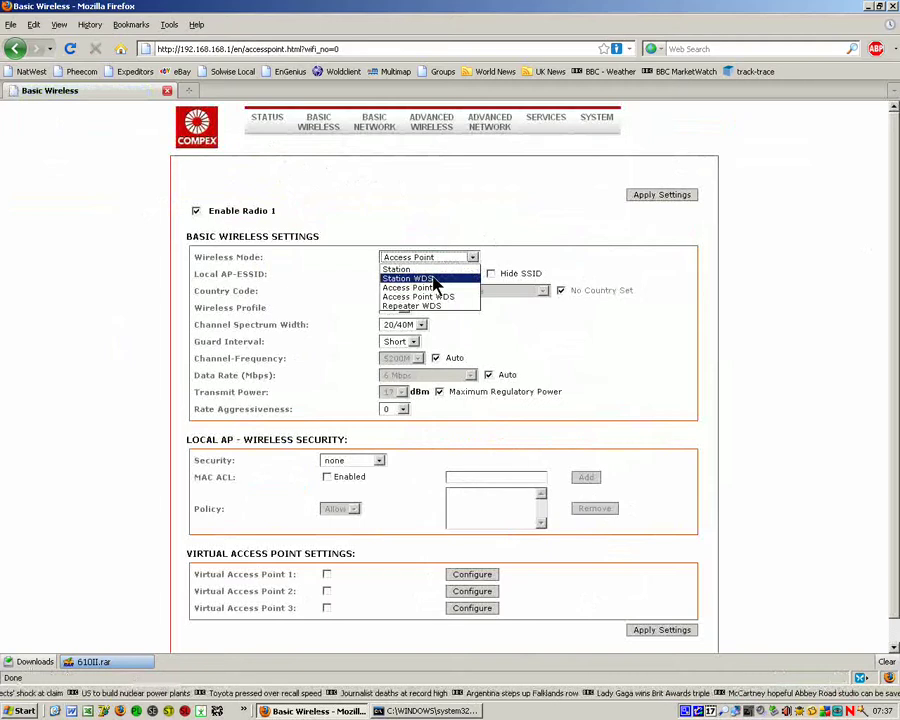
click(436, 279)
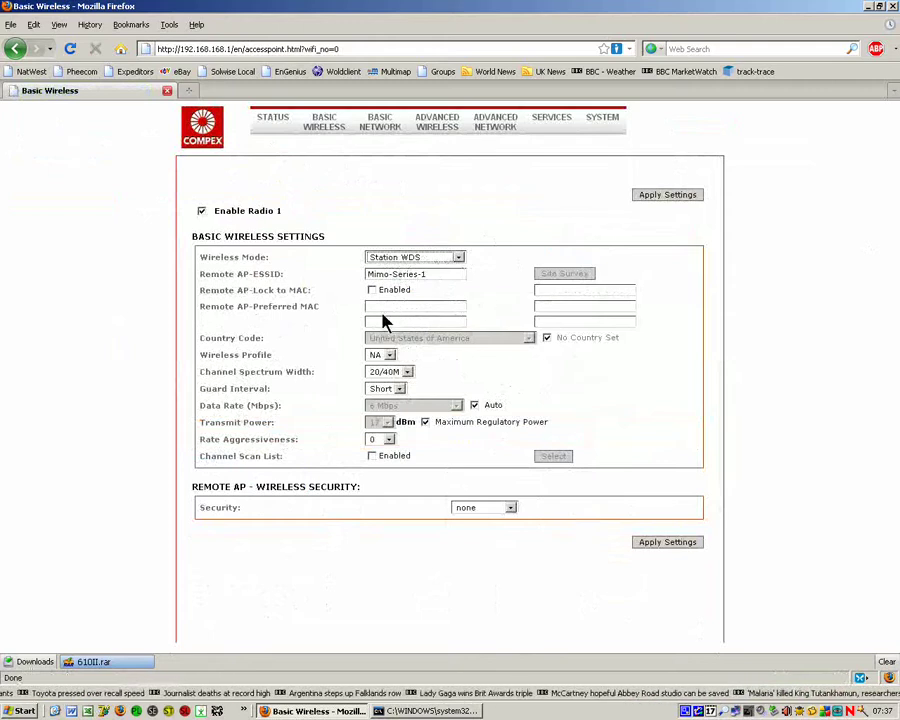
click(547, 337)
click(528, 338)
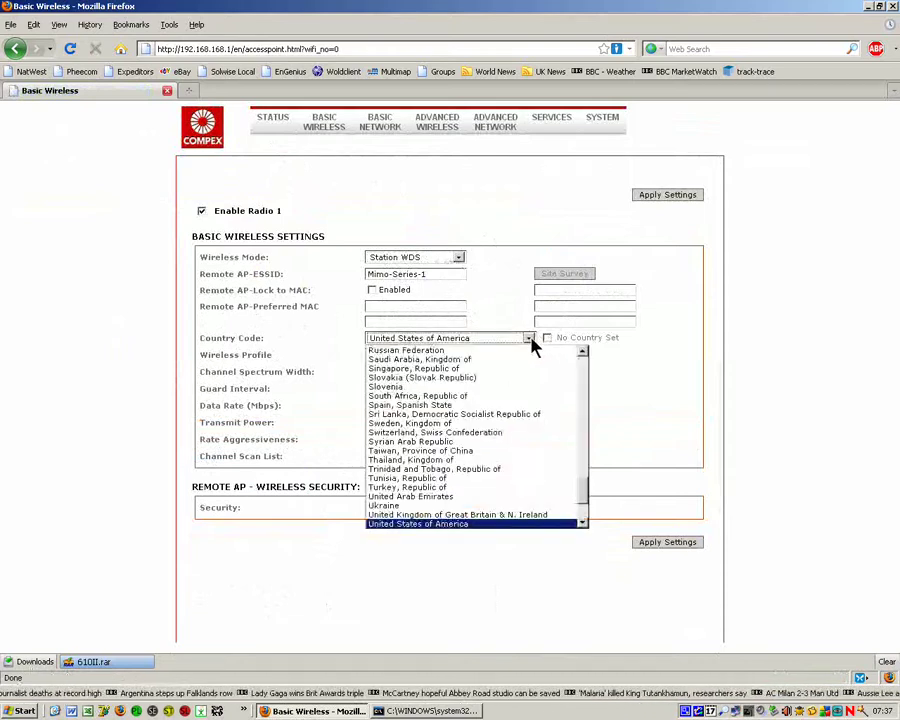
click(530, 514)
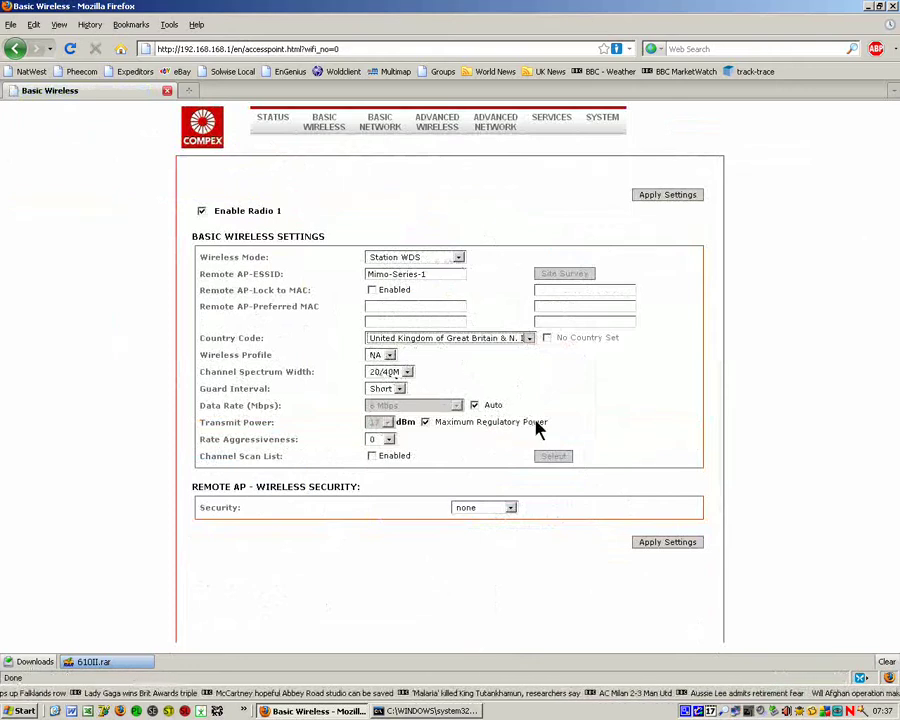
click(653, 544)
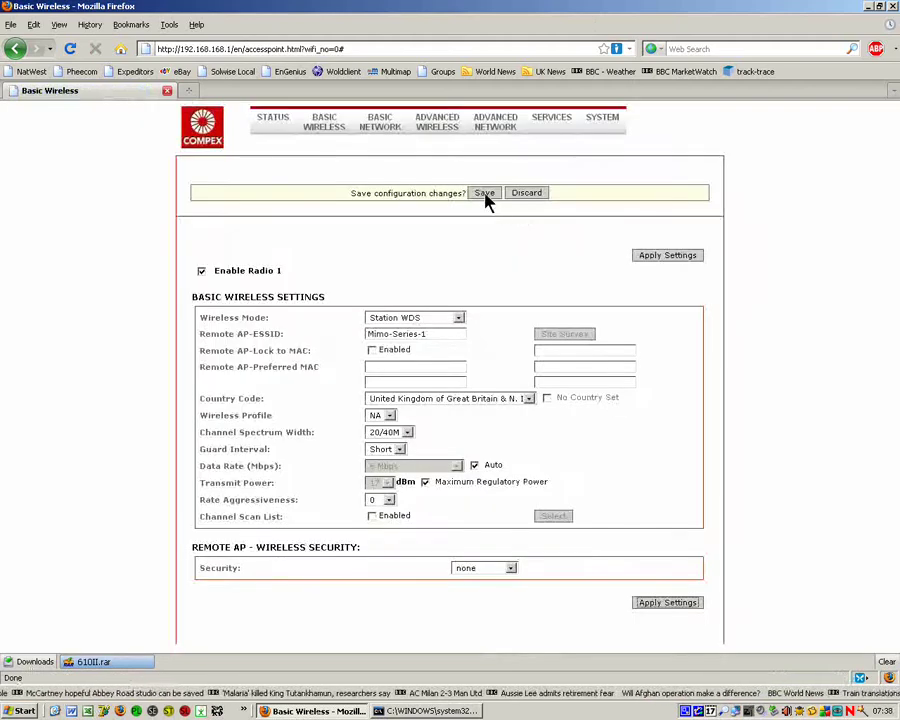
click(486, 196)
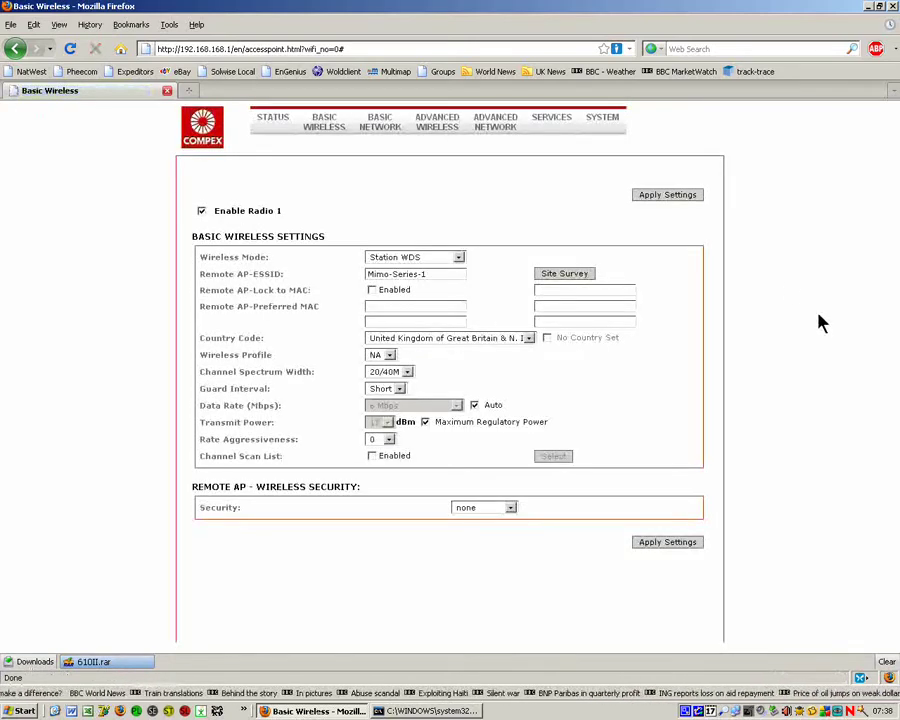
Step: Enable Long Range Parameters at 100 m distance, recalculate timing, then apply and save
mouse_move(428, 132)
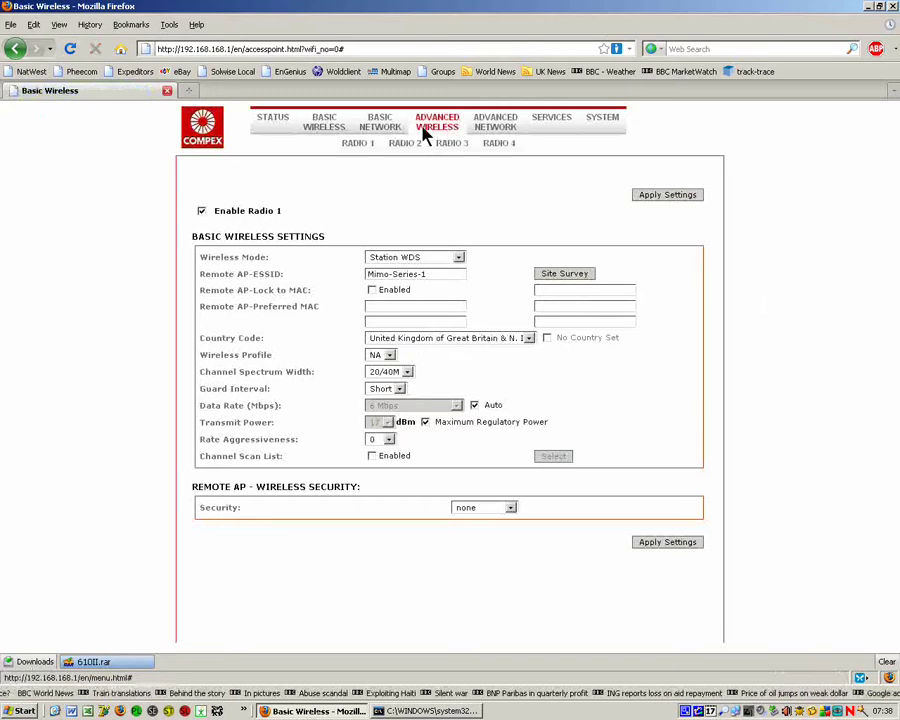
click(360, 146)
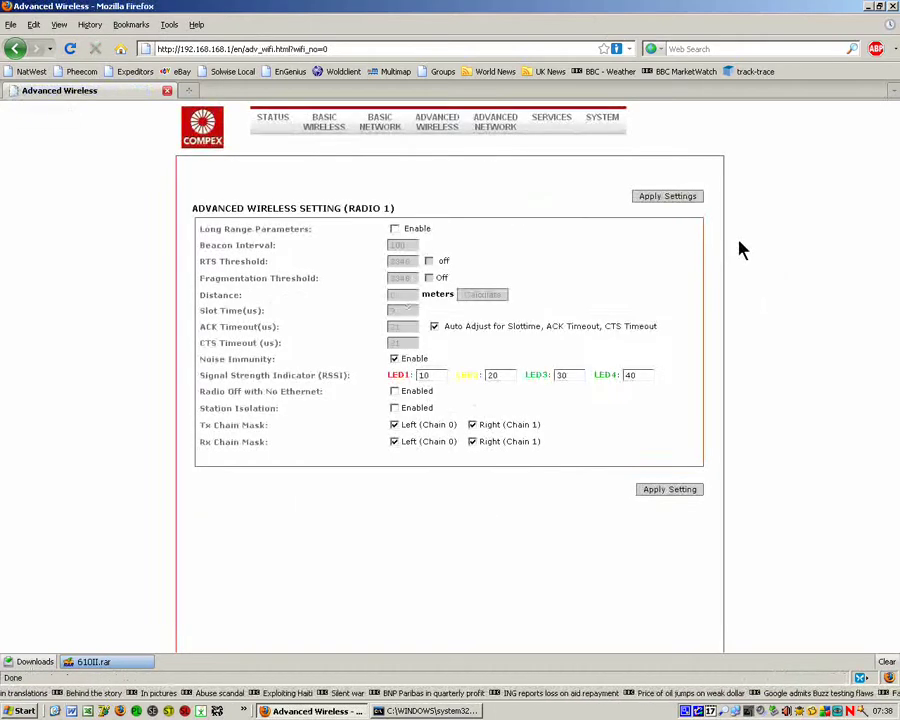
click(394, 229)
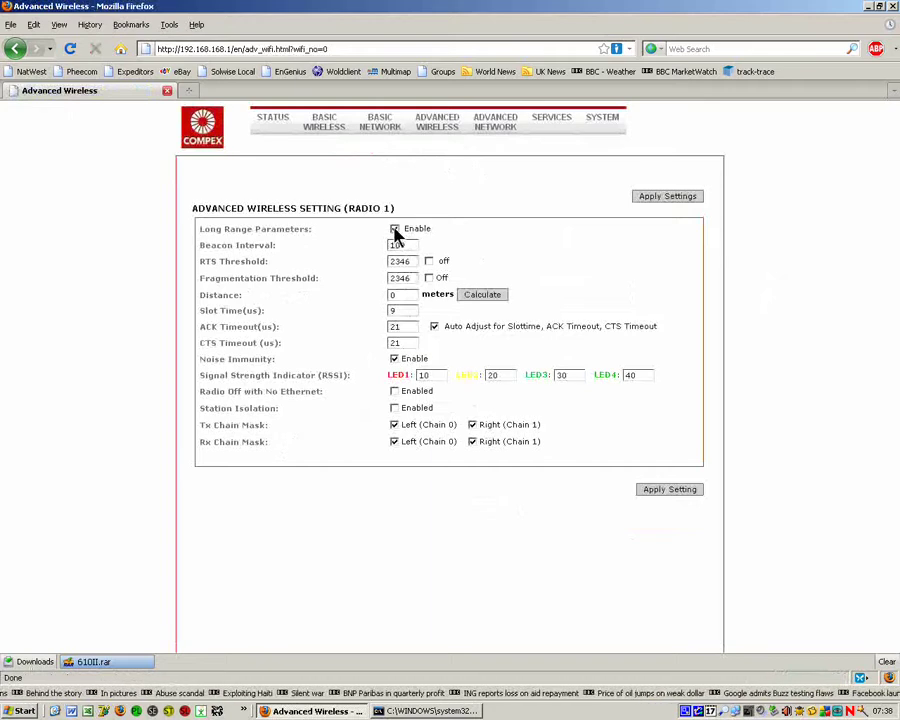
double_click(403, 297)
text(100)
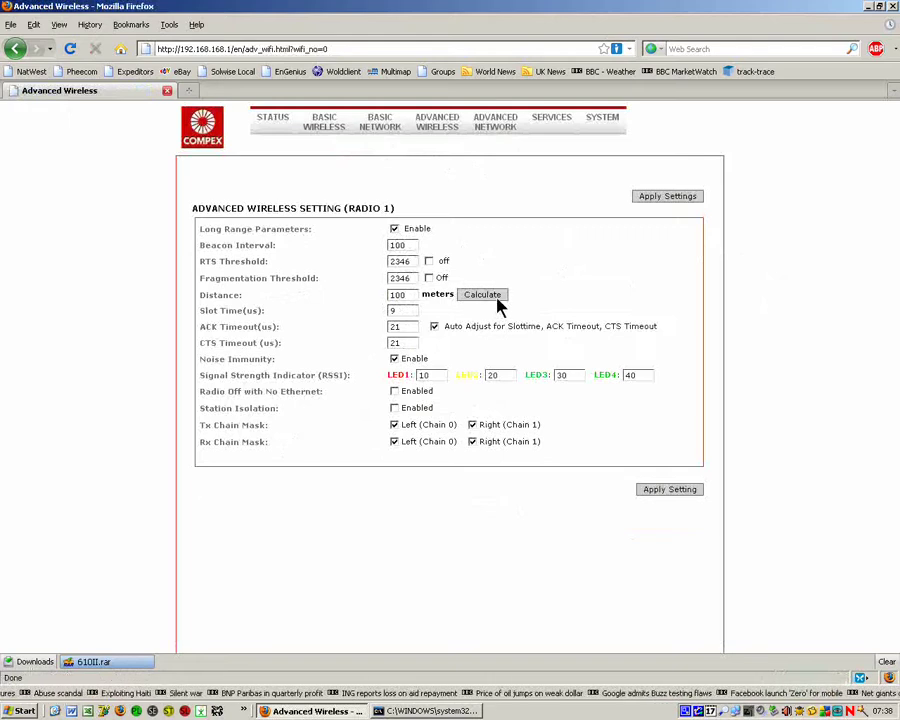
click(493, 297)
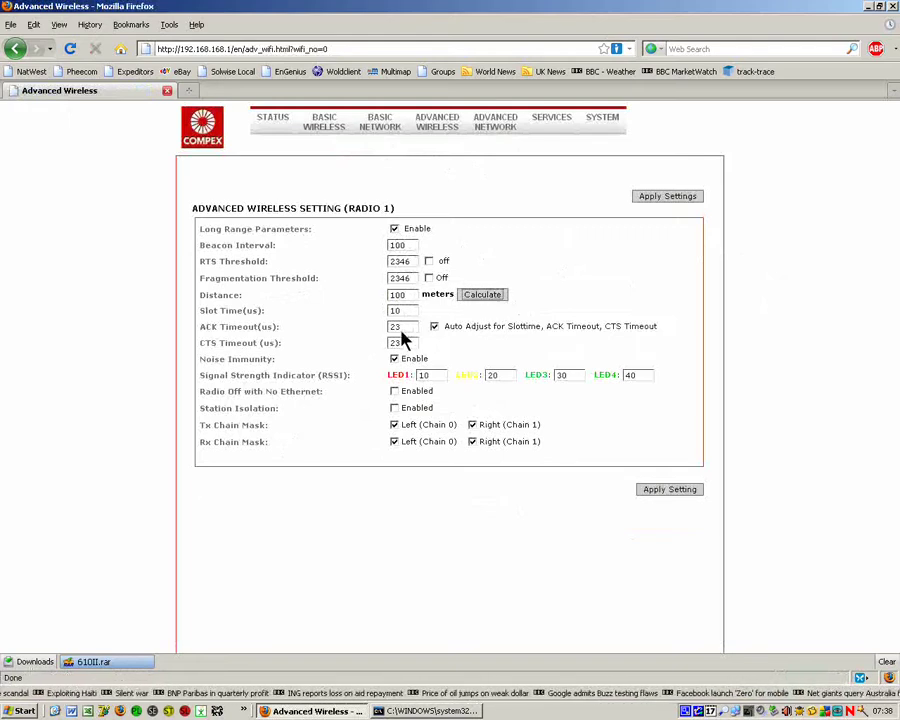
click(688, 490)
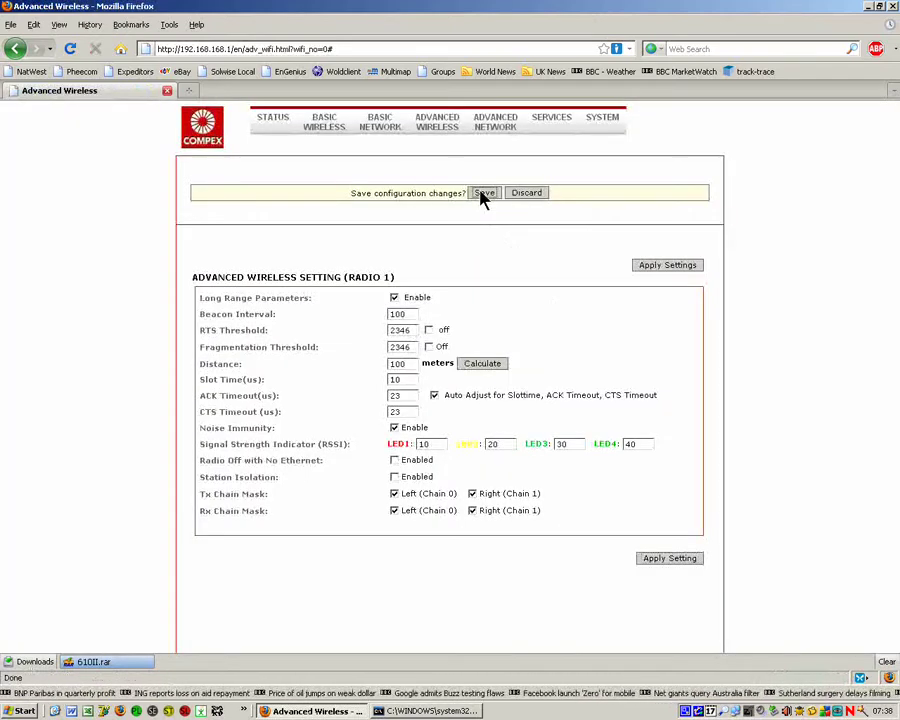
click(483, 195)
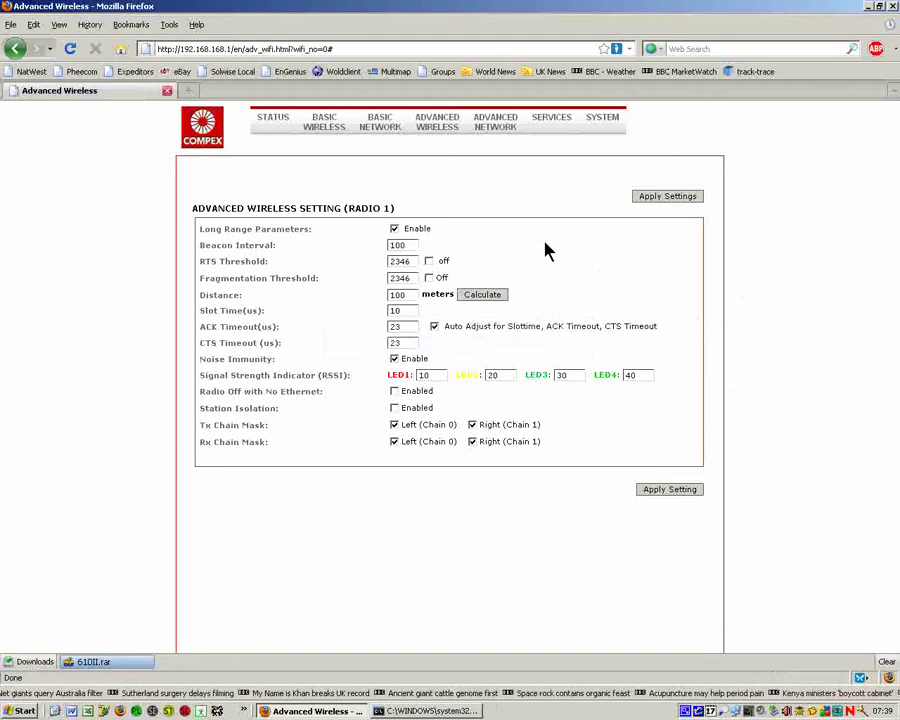
Step: Set DHCP Mode to NONE on the Basic Network page, then apply and save
click(372, 128)
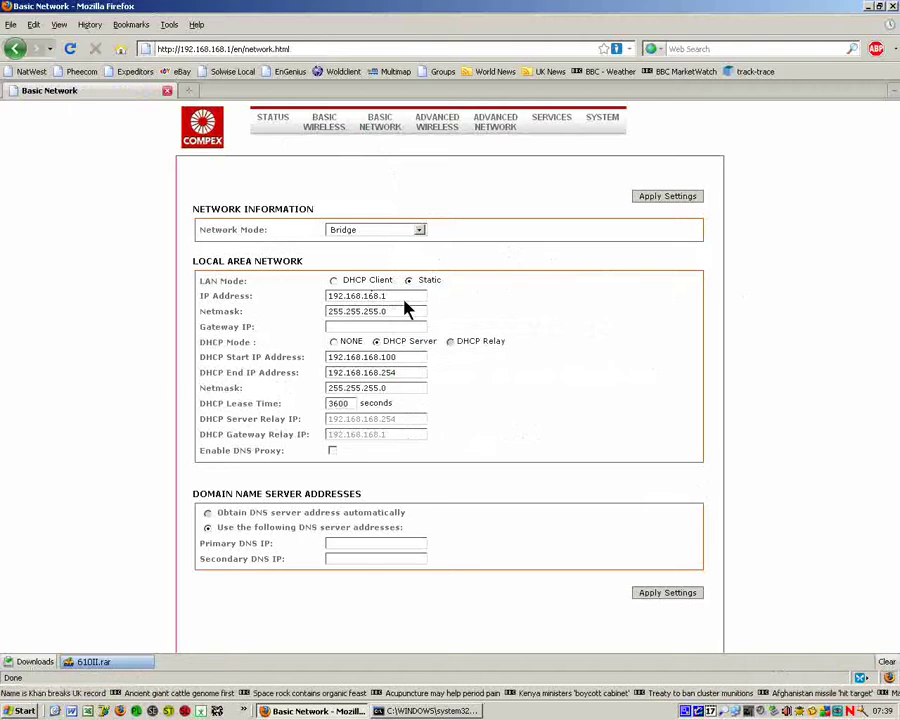
click(333, 343)
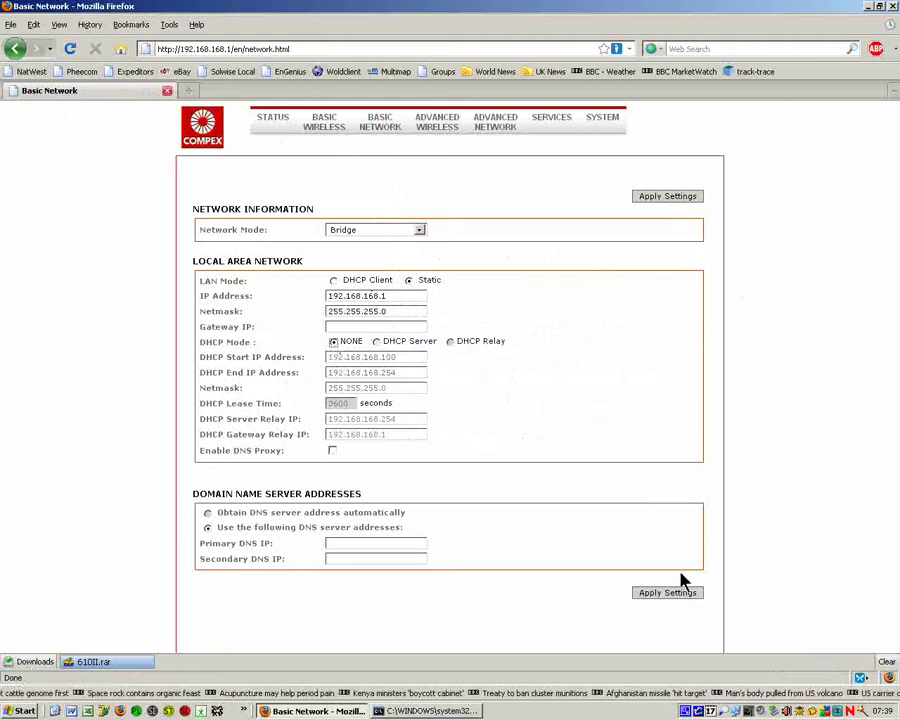
click(658, 595)
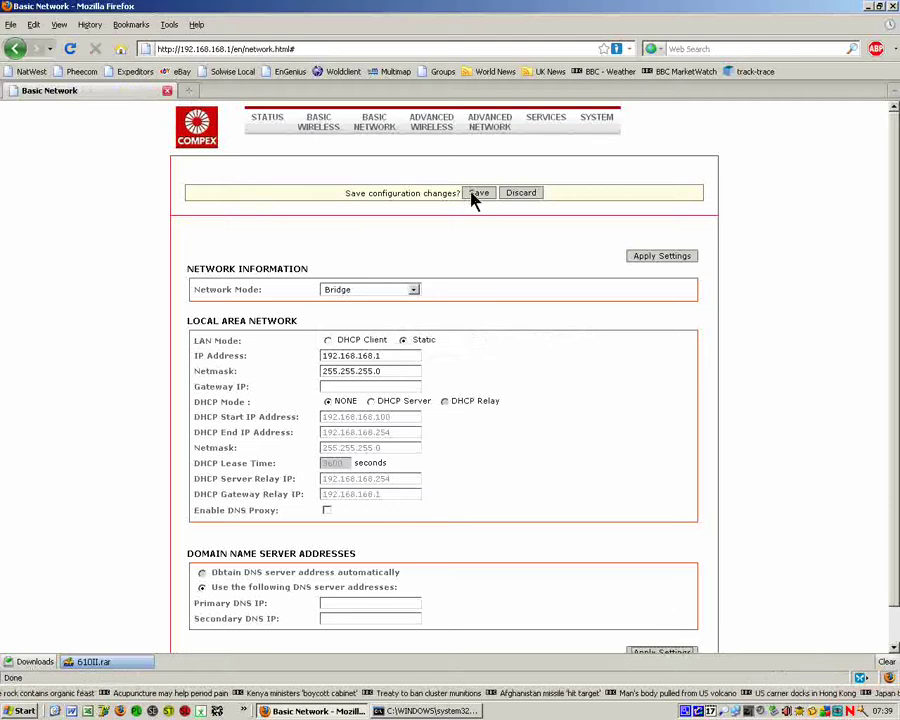
click(478, 193)
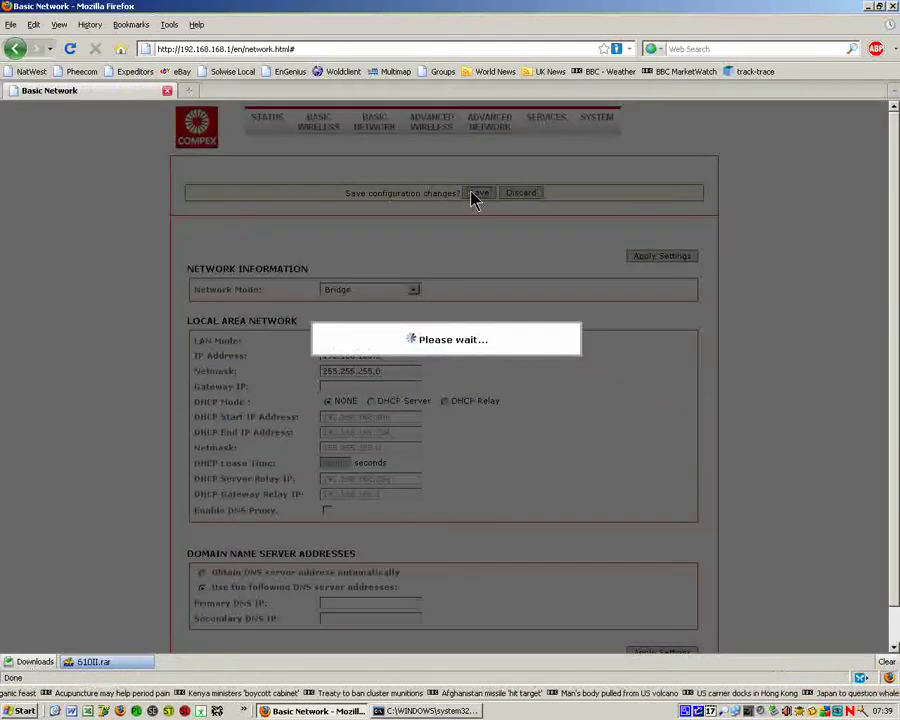
Step: Start a continuous ping to 192.168.1.165 in the console, then move the console window lower
click(440, 710)
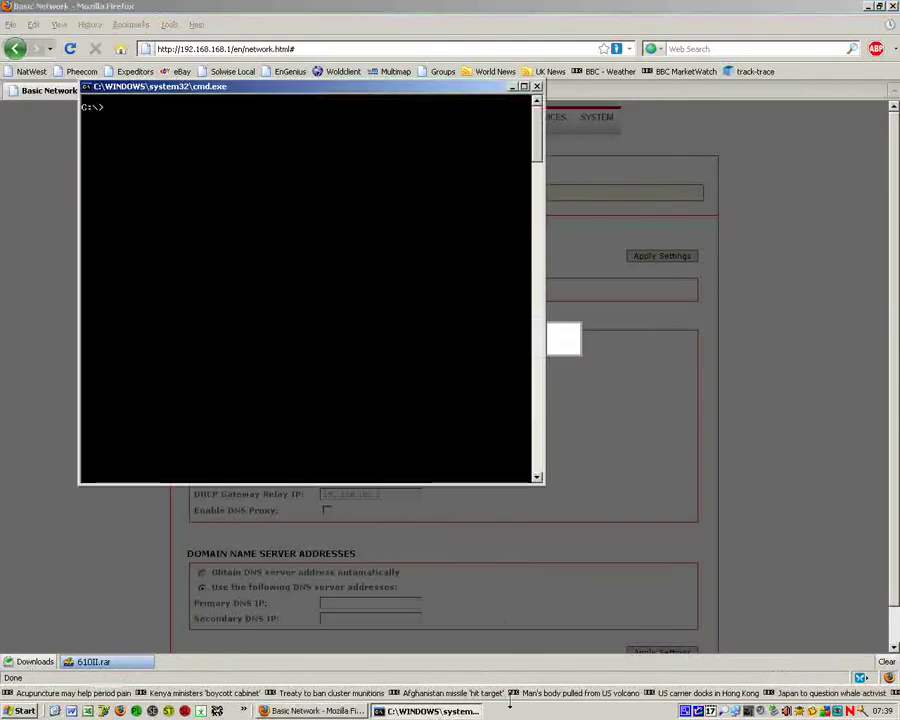
text(ping)
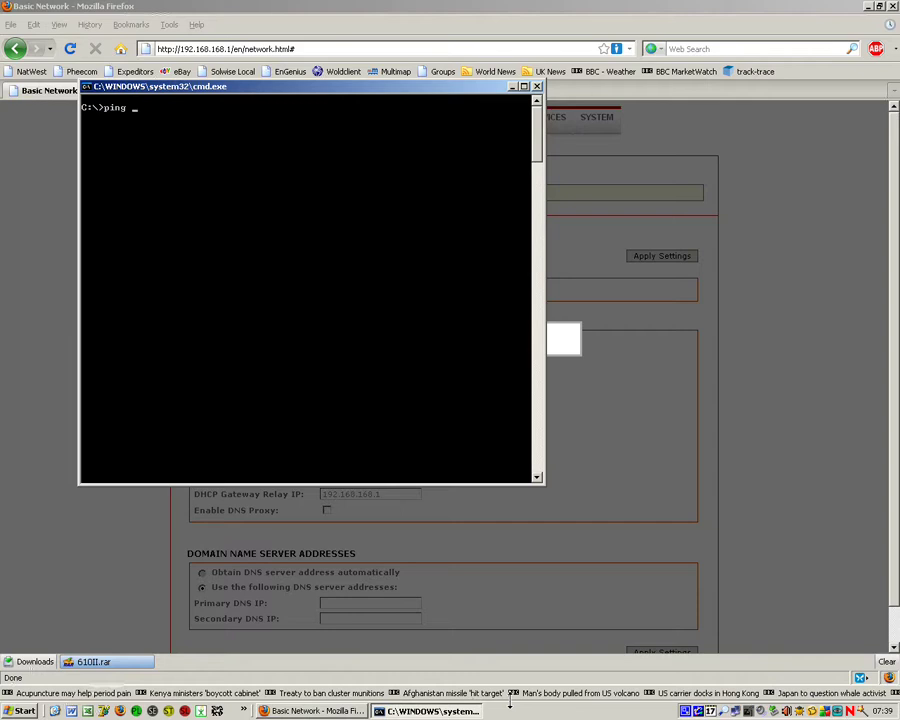
text(192.168.)
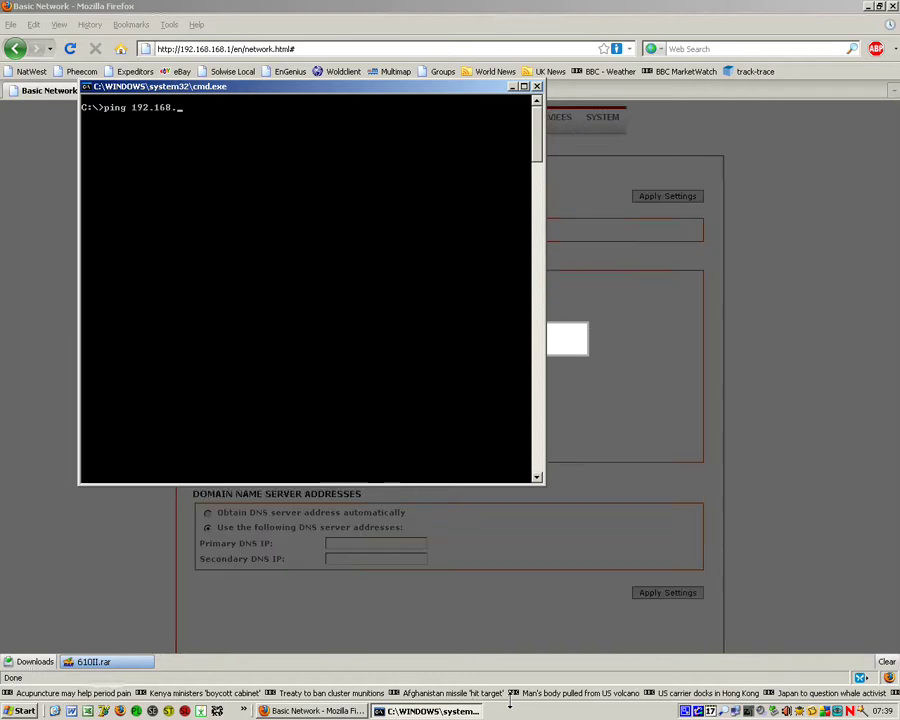
text(1.165 -t)
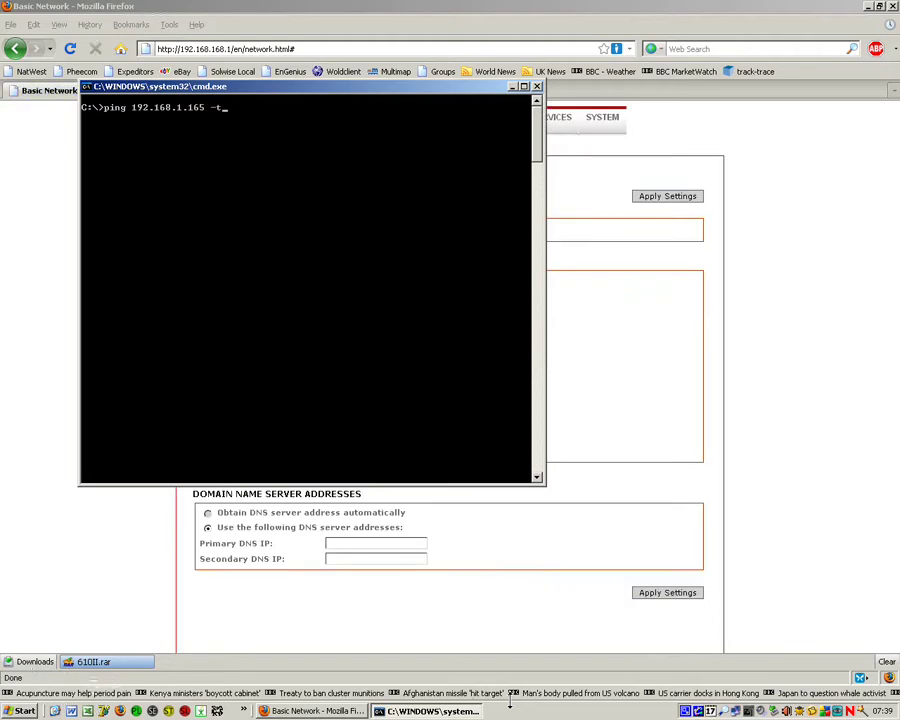
key(Return)
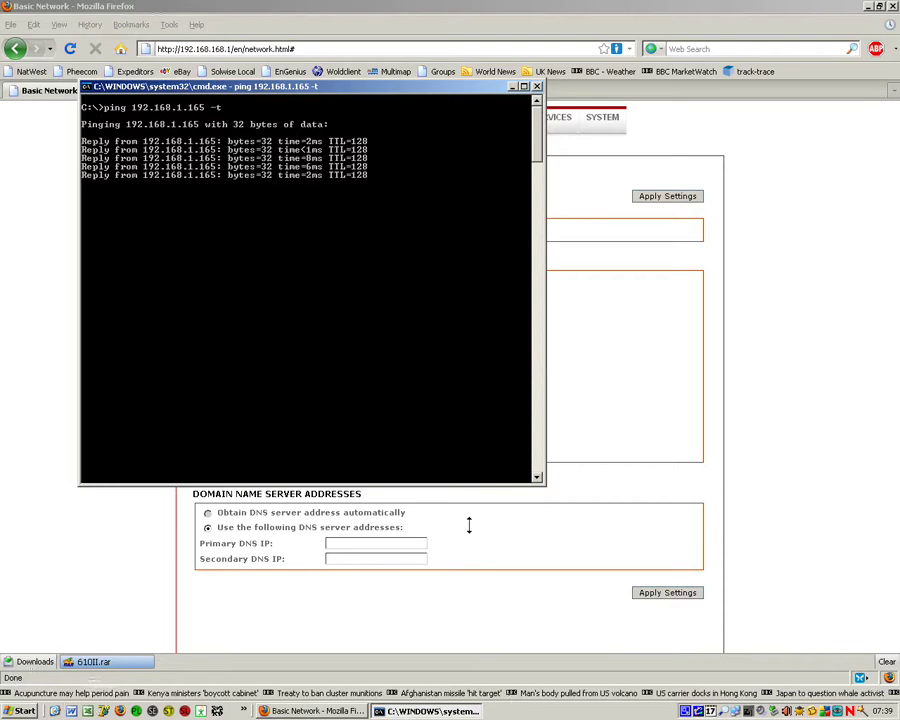
drag(255, 86, 255, 275)
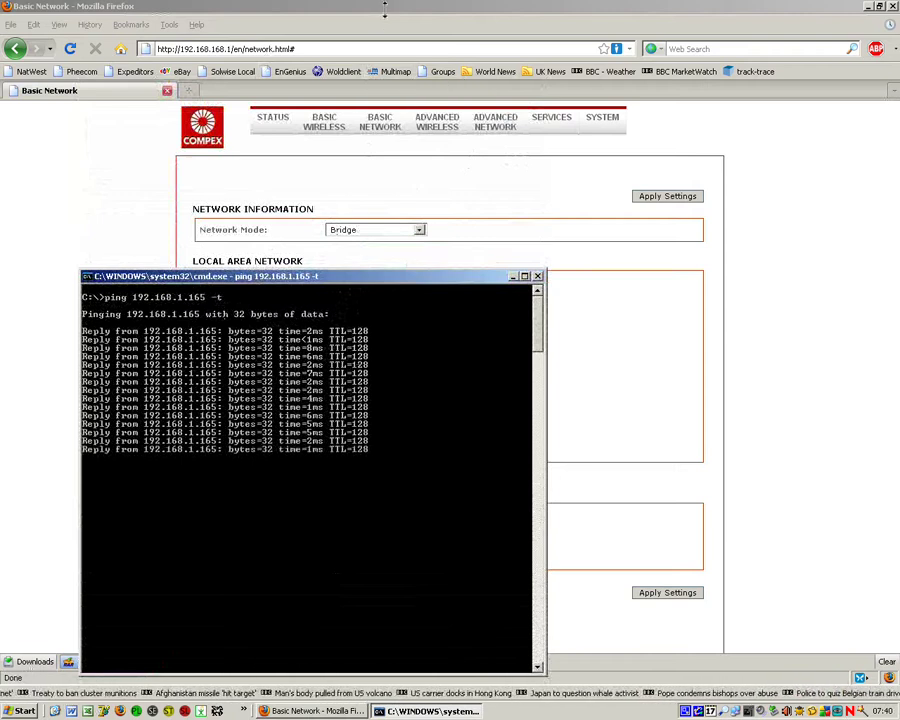
Step: View the Station WDS unit's Radio 1 status with More... expanded: 55/94 signal, zero errors
click(330, 150)
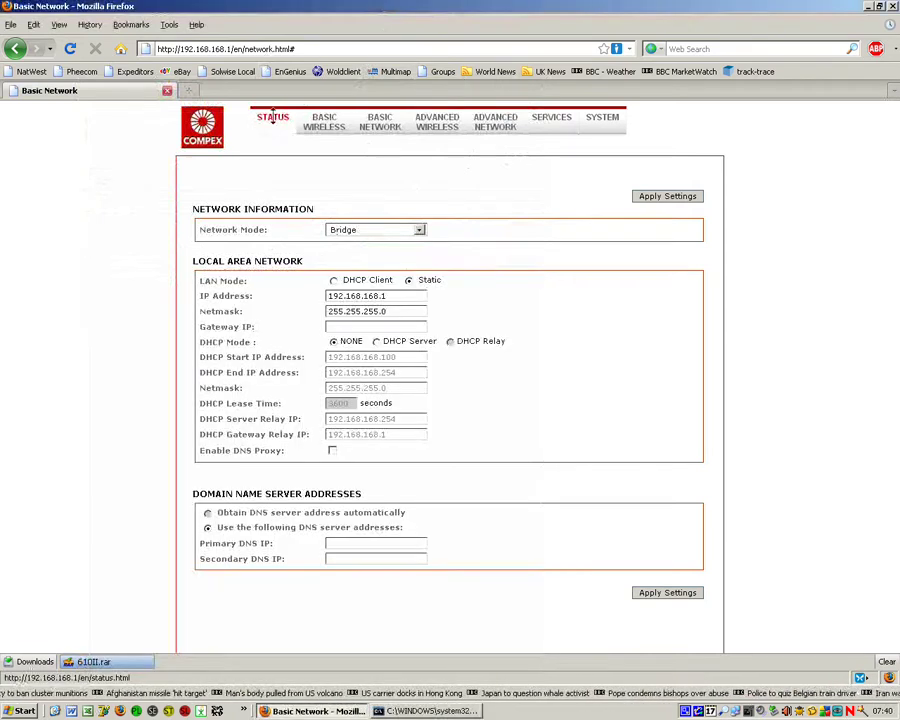
click(272, 116)
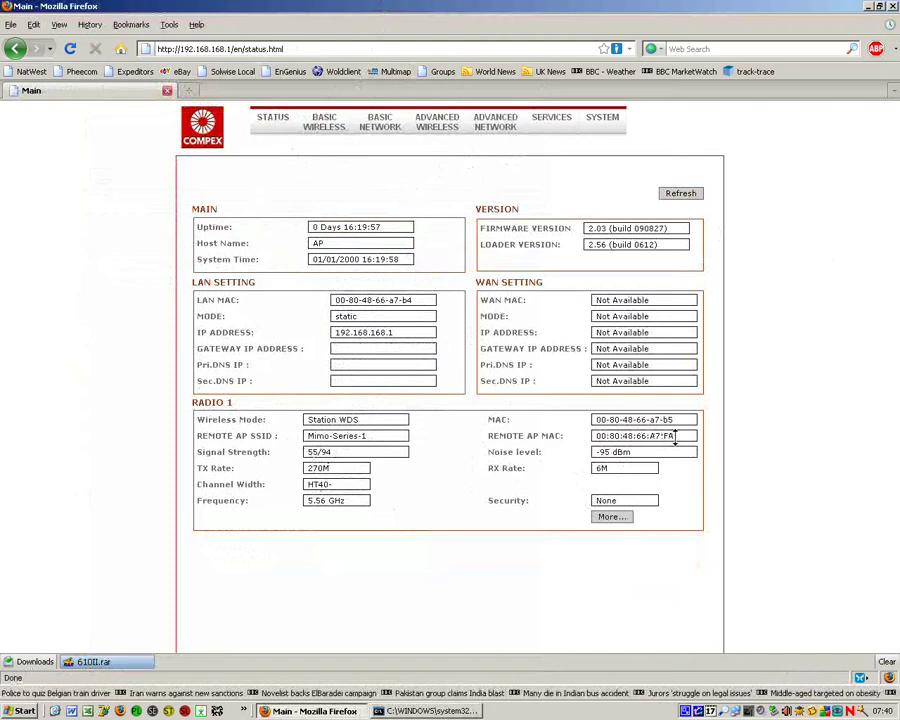
click(613, 516)
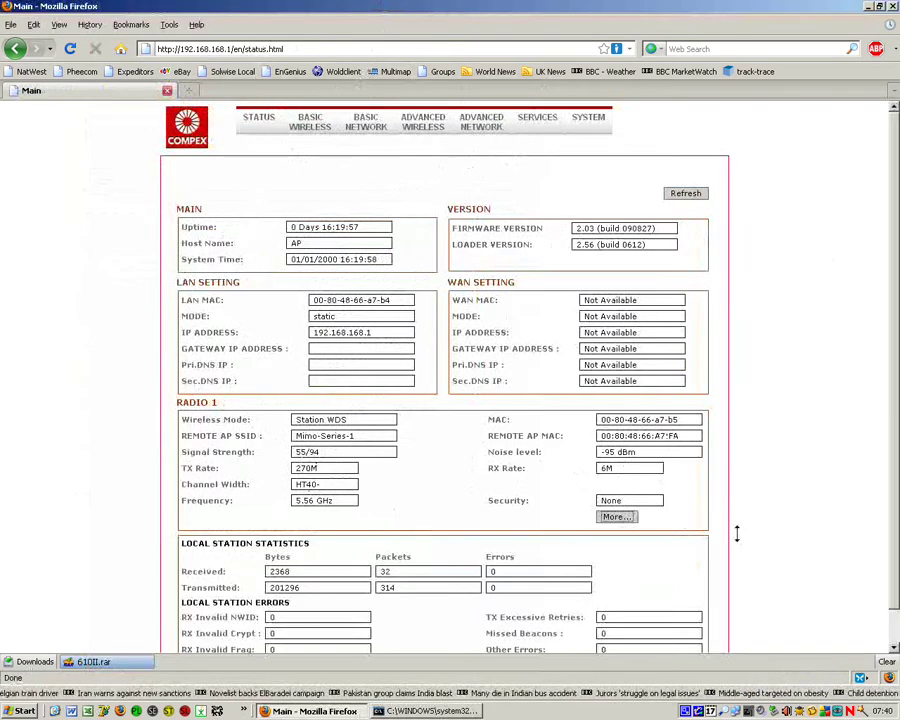
scroll(739, 528, down, 1)
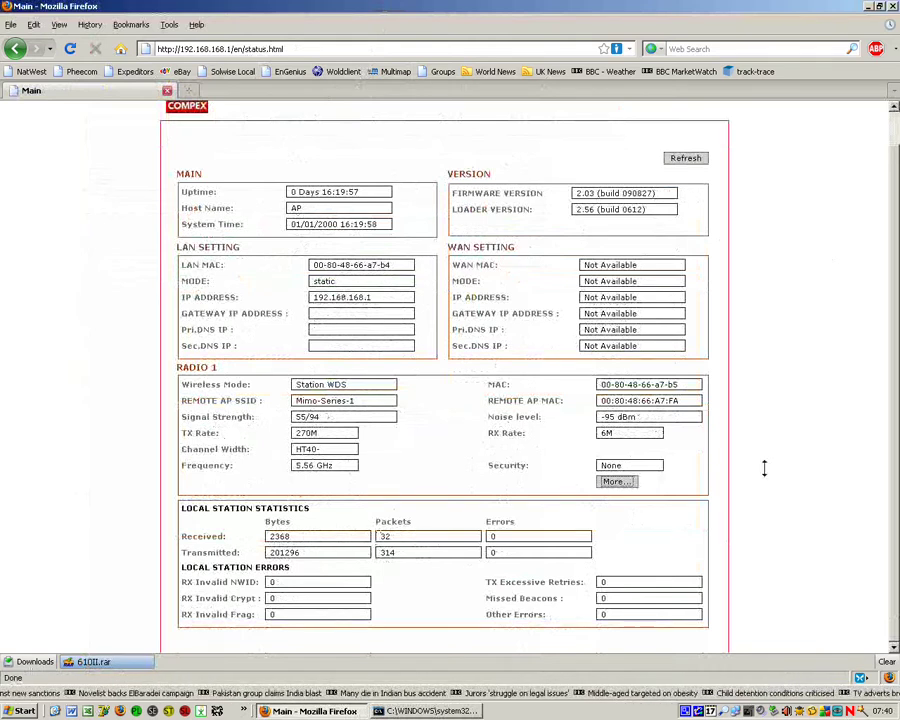
scroll(764, 468, up, 1)
click(10, 24)
Step: Open 192.168.168.2 status.html in a new tab to see the Access Point WDS unit
mouse_move(170, 24)
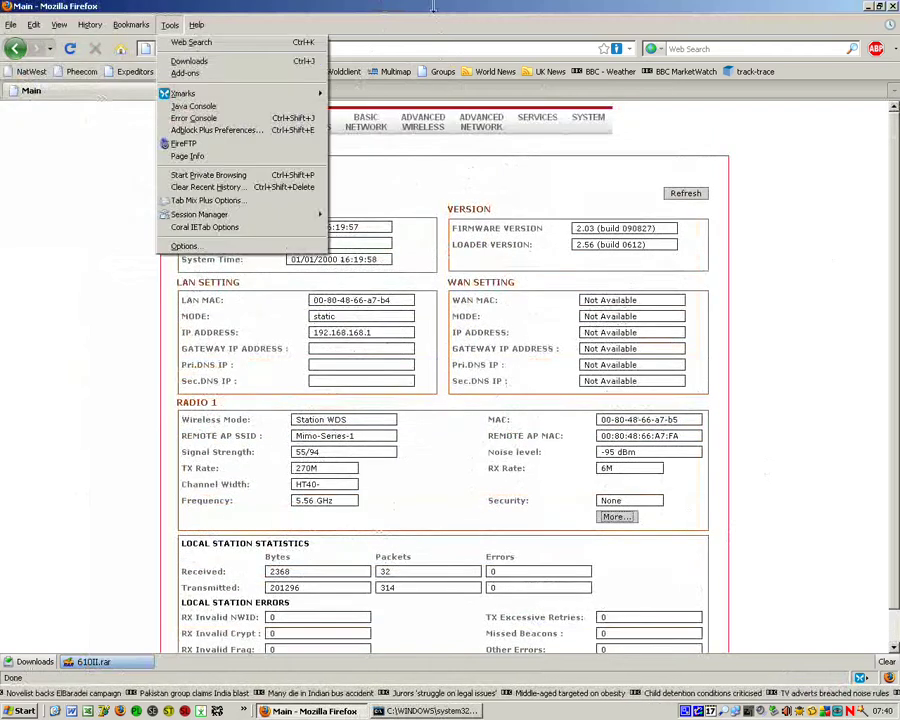
key(Escape)
right_click(48, 92)
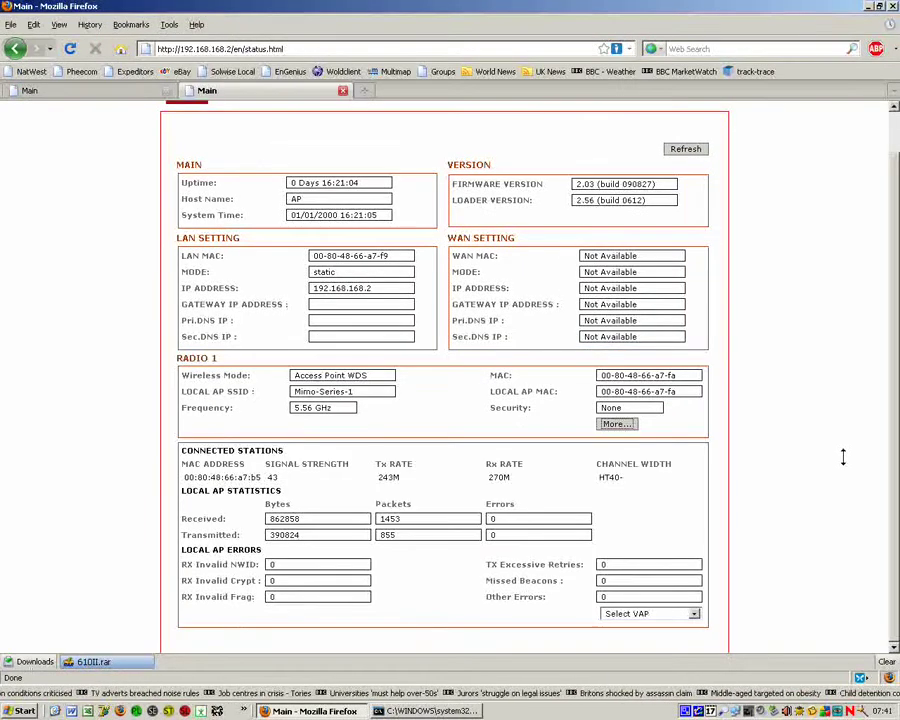
scroll(814, 486, up, 1)
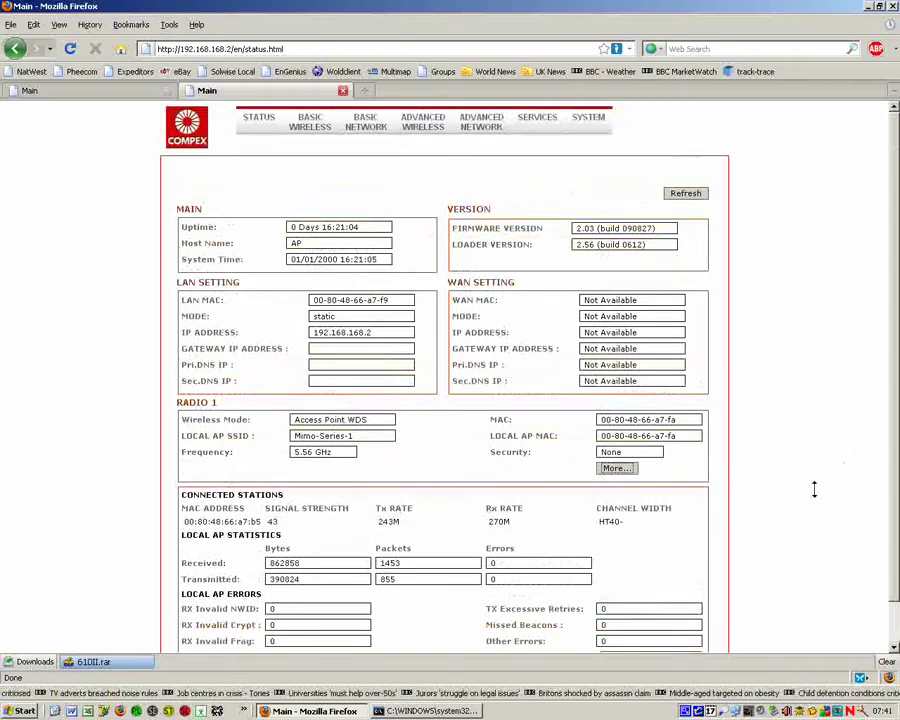
scroll(814, 489, down, 1)
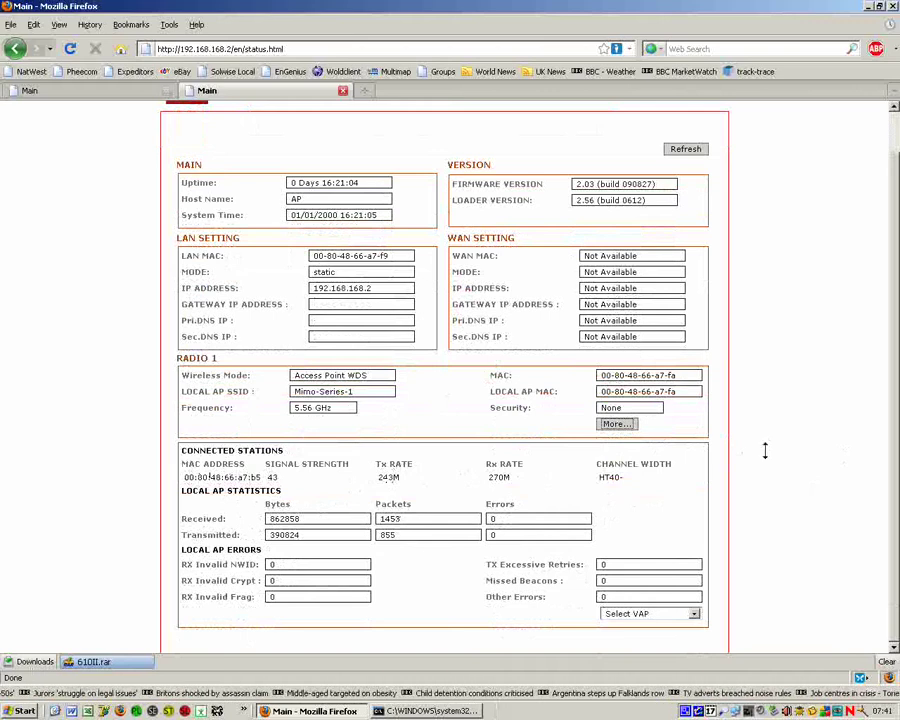
Step: Switch back to the first Main tab showing 192.168.168.1 as Station WDS at 55/94 signal
click(136, 90)
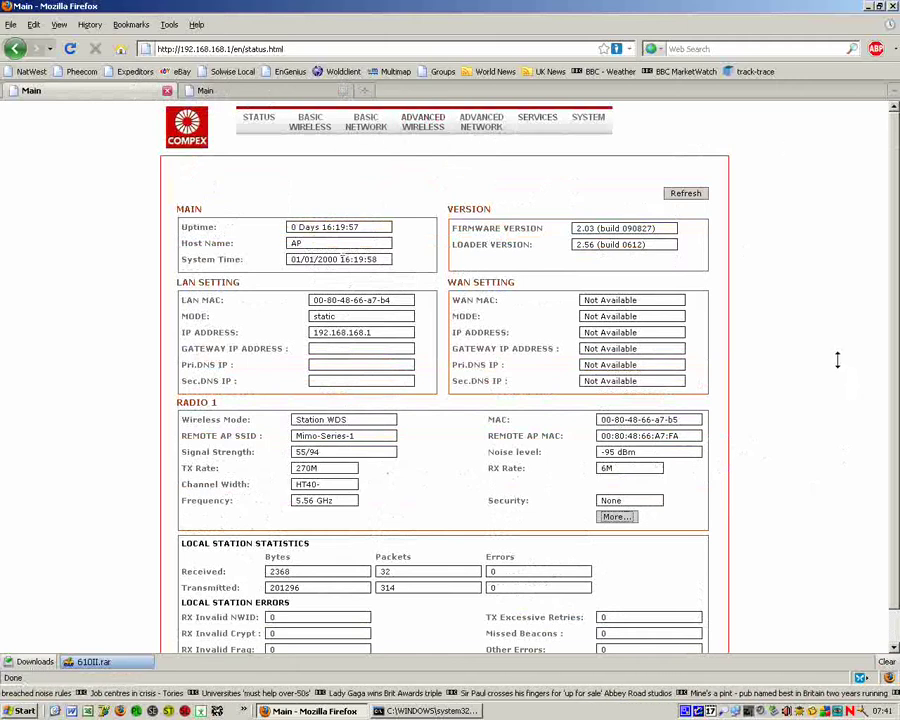
scroll(838, 360, down, 1)
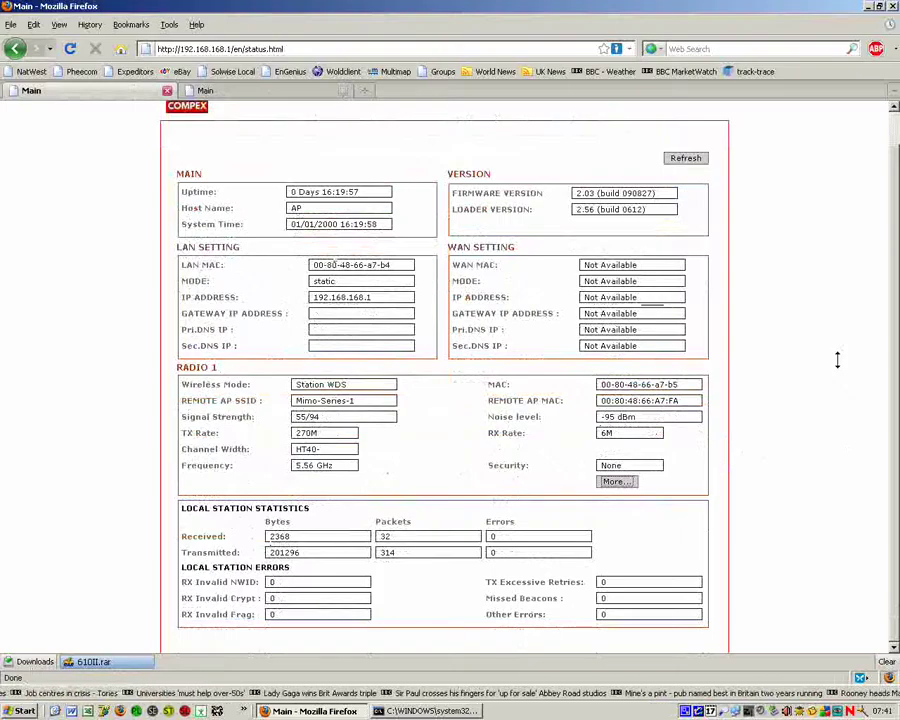